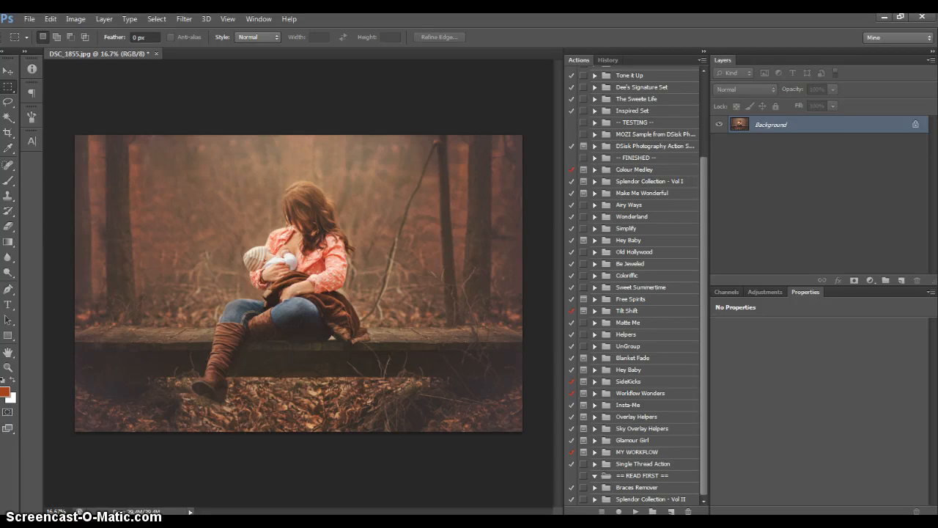
Place the Leaf Overlay 1 and Leaf Overlay 5 images from the Leaves folder onto the bench photo at their default placement.
key(alt+Tab)
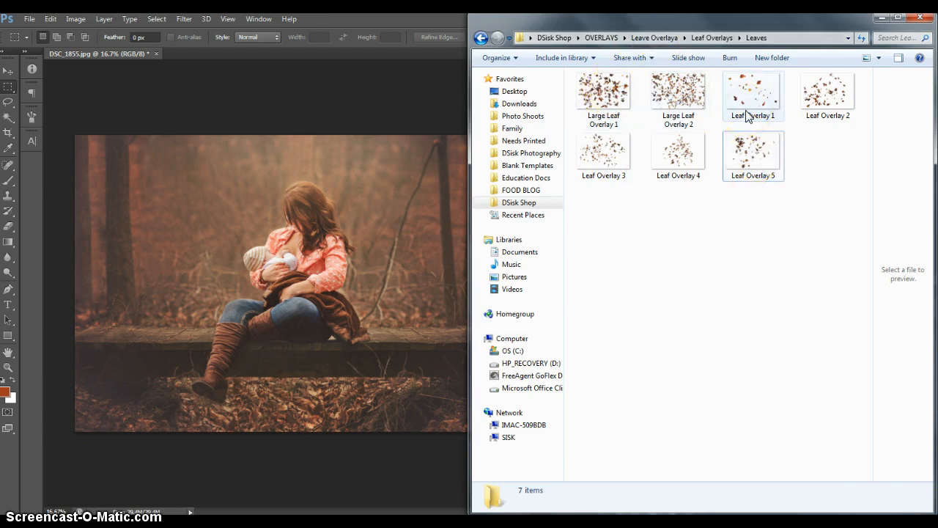
drag(750, 116, 762, 157)
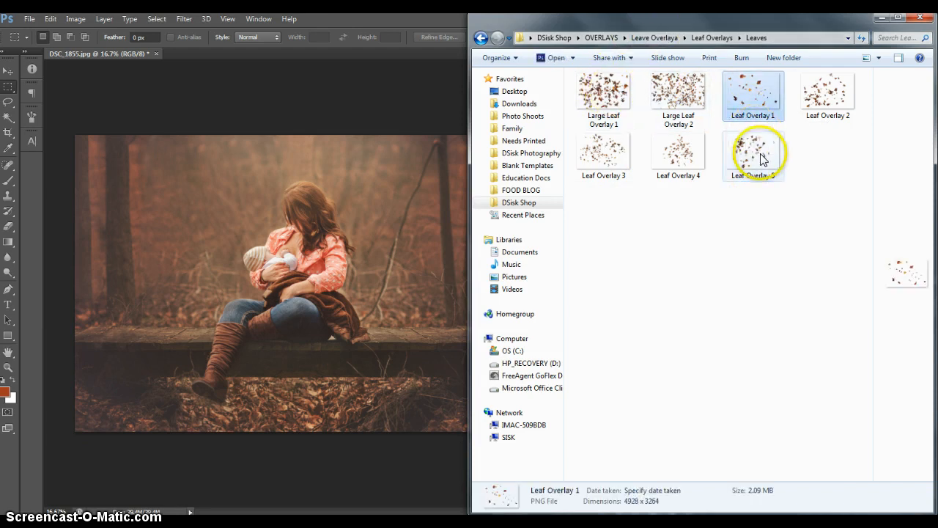
ctrl+click(763, 158)
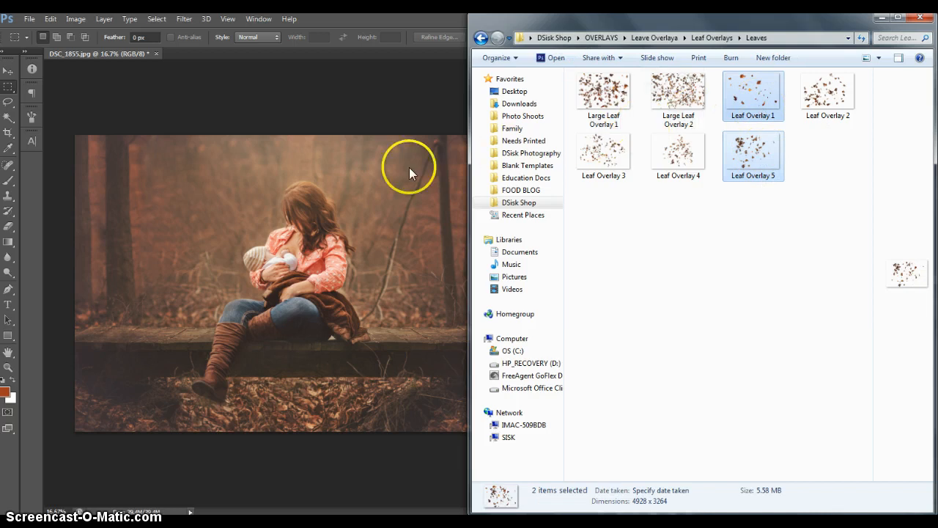
drag(409, 173, 328, 191)
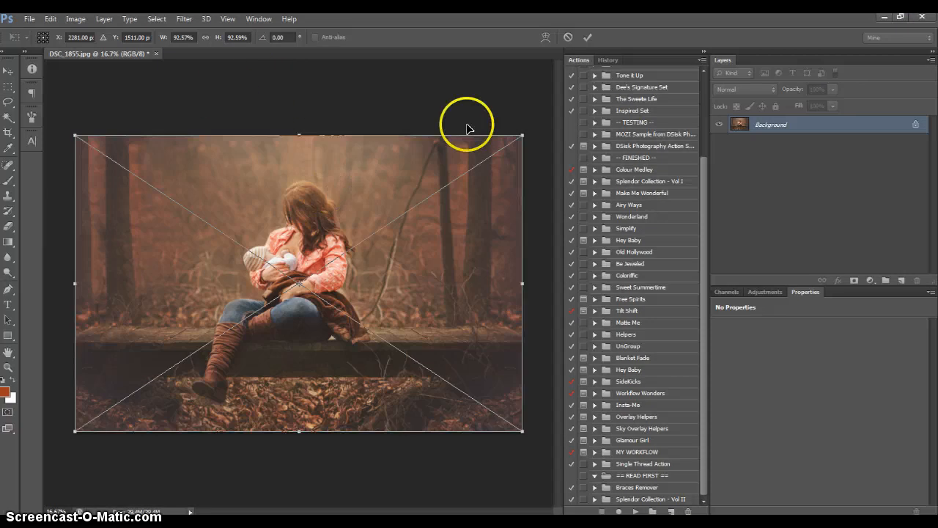
click(589, 36)
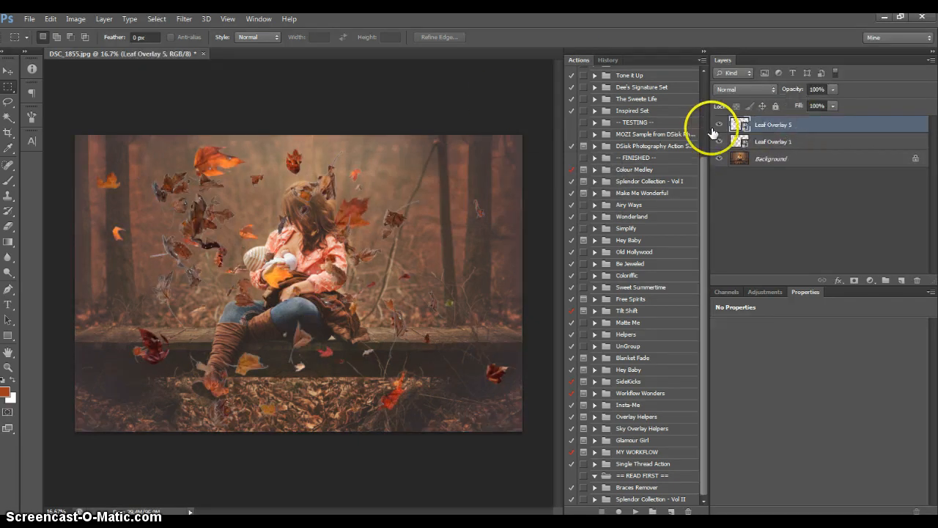
Check the effect of the Leaf Overlay 5 layer and move its leaves slightly left and down on the photo.
click(718, 124)
click(718, 127)
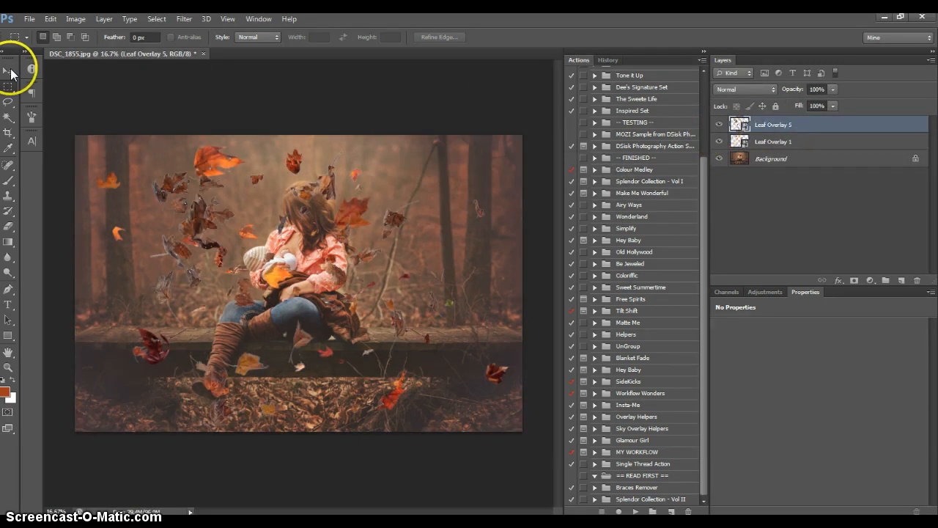
click(8, 71)
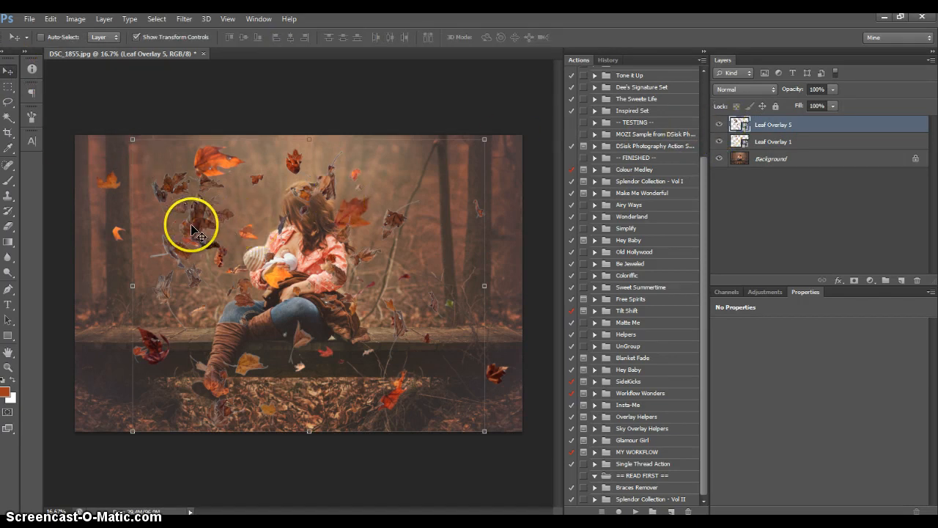
drag(227, 203, 163, 205)
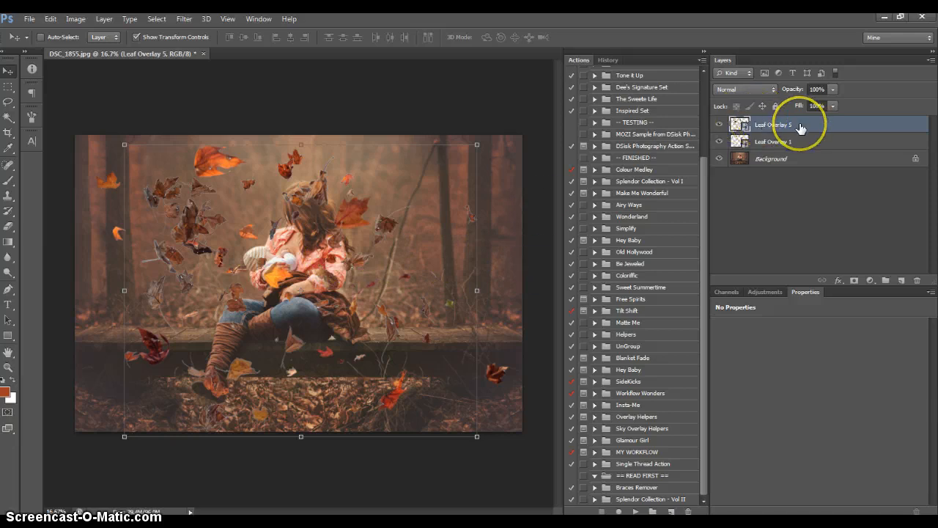
Apply a Gaussian Blur with a radius of 1.5 pixels to Leaf Overlay 5, checking the leaves in the preview.
click(185, 22)
mouse_move(271, 146)
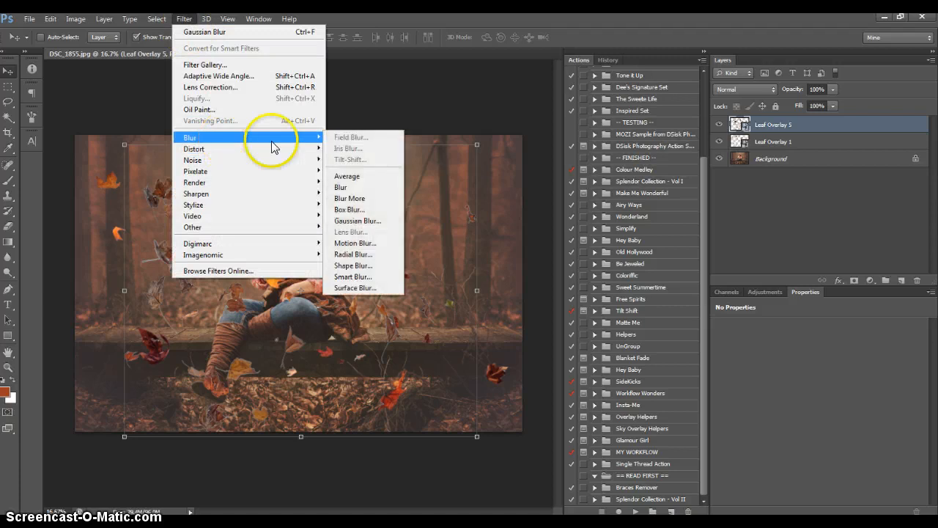
click(359, 220)
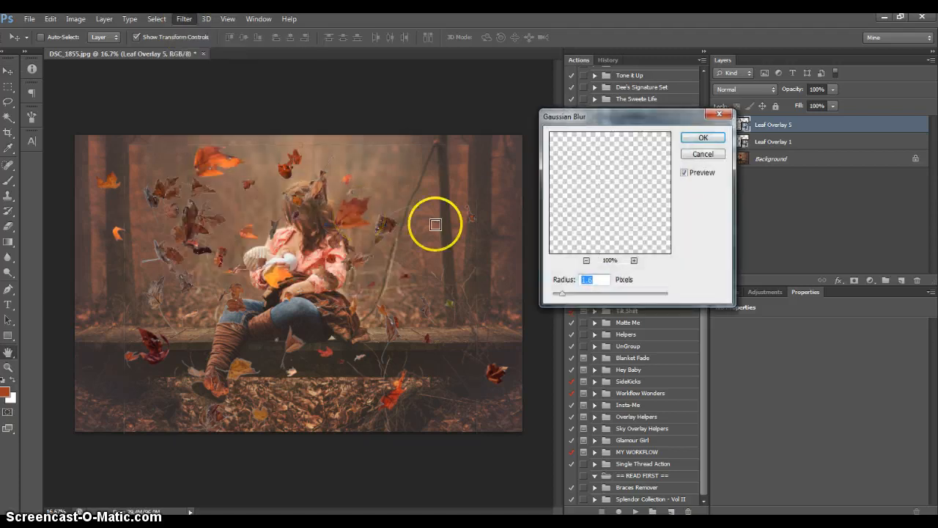
drag(563, 293, 590, 295)
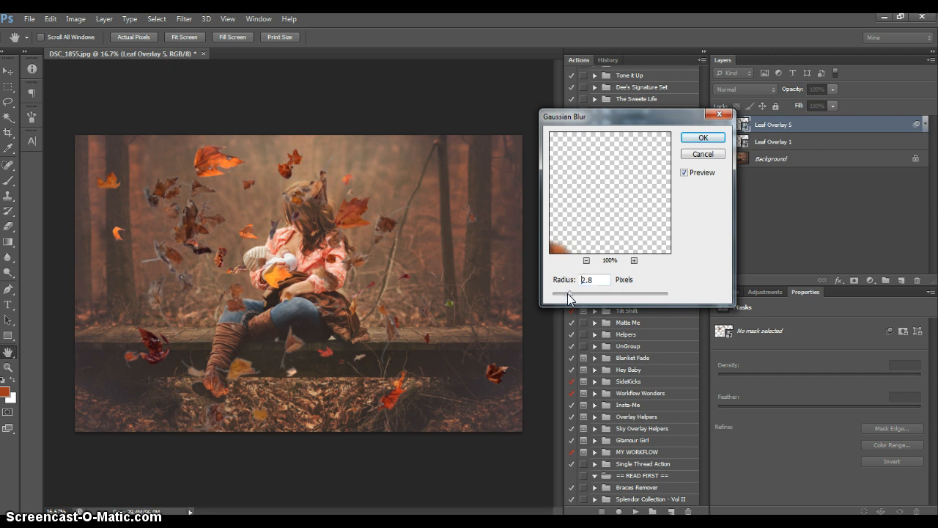
drag(569, 296, 563, 296)
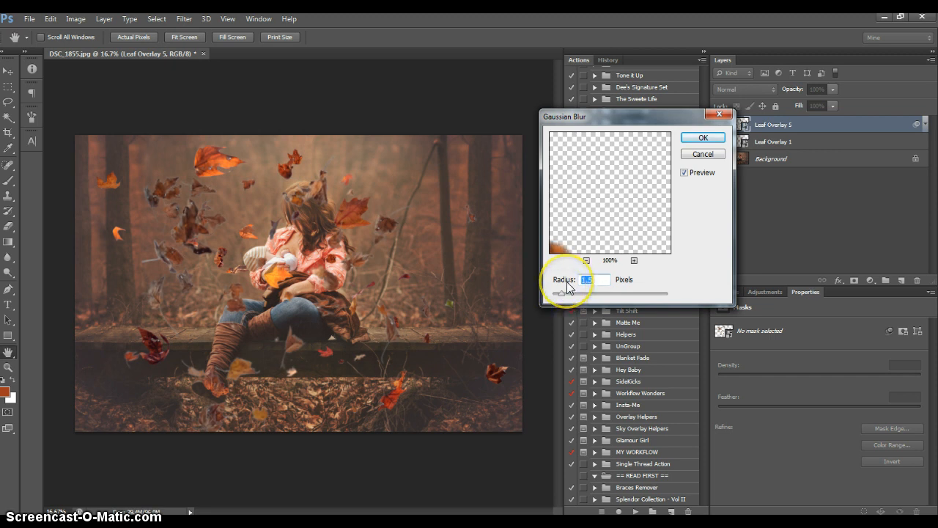
drag(590, 209, 680, 152)
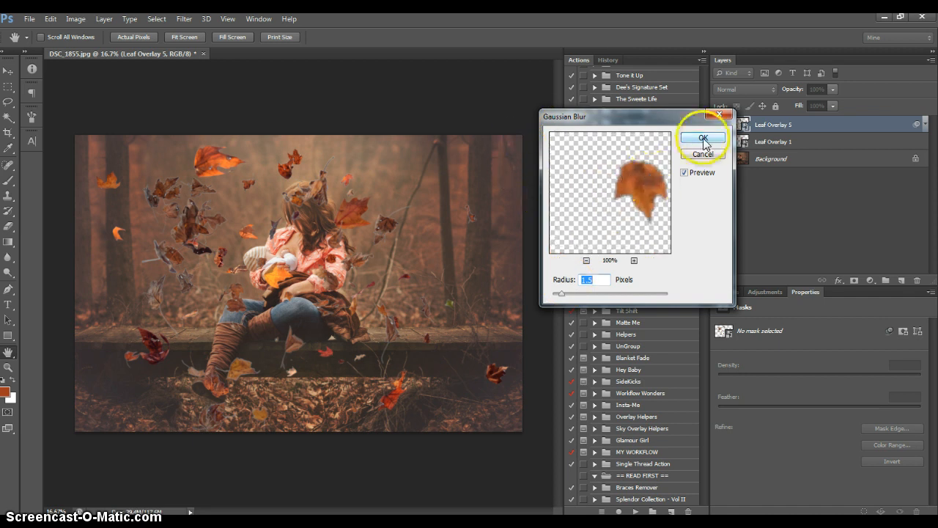
click(446, 247)
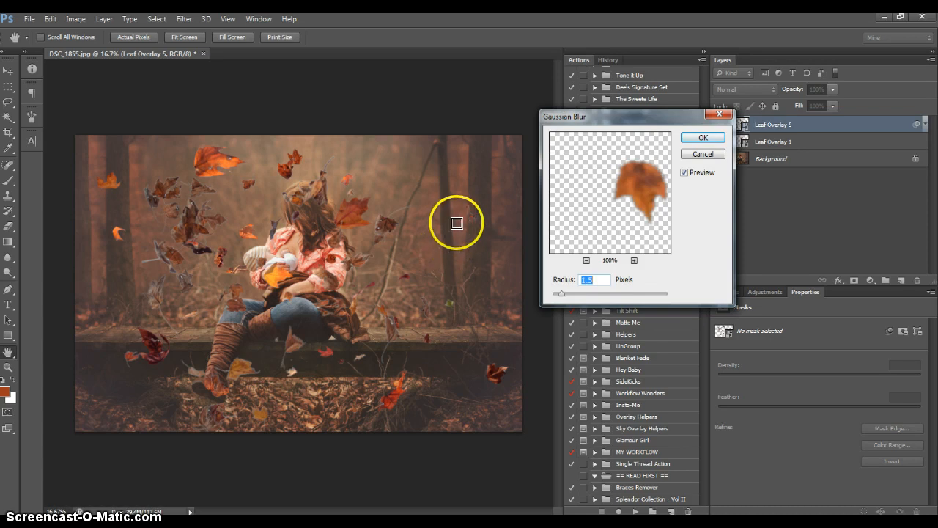
drag(576, 198, 571, 213)
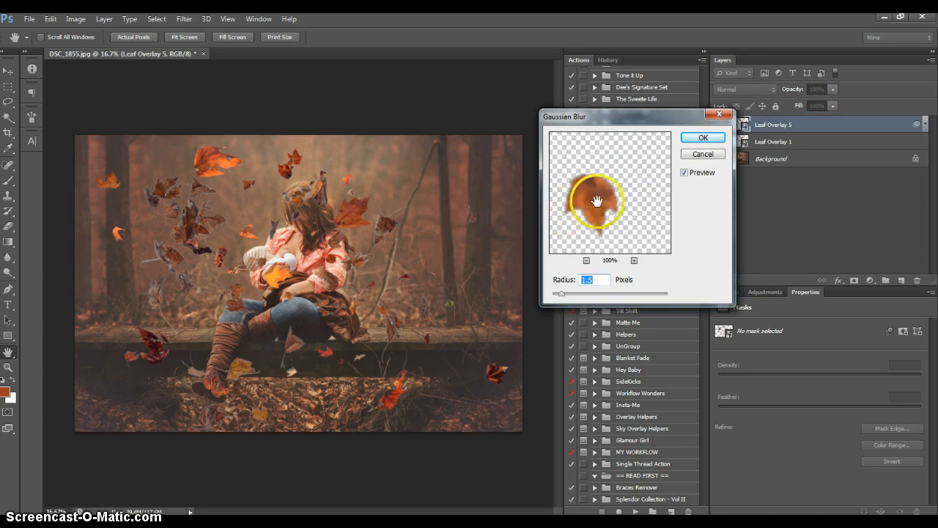
drag(628, 182, 569, 141)
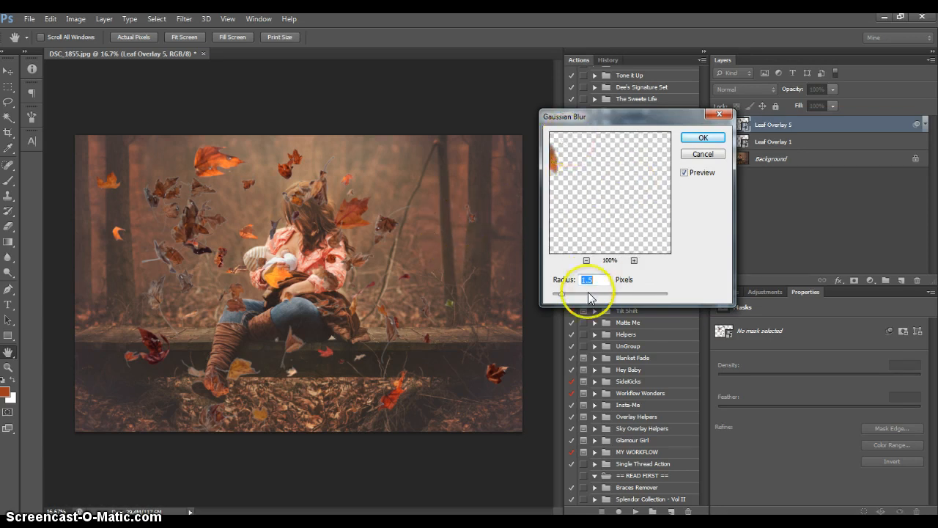
click(701, 140)
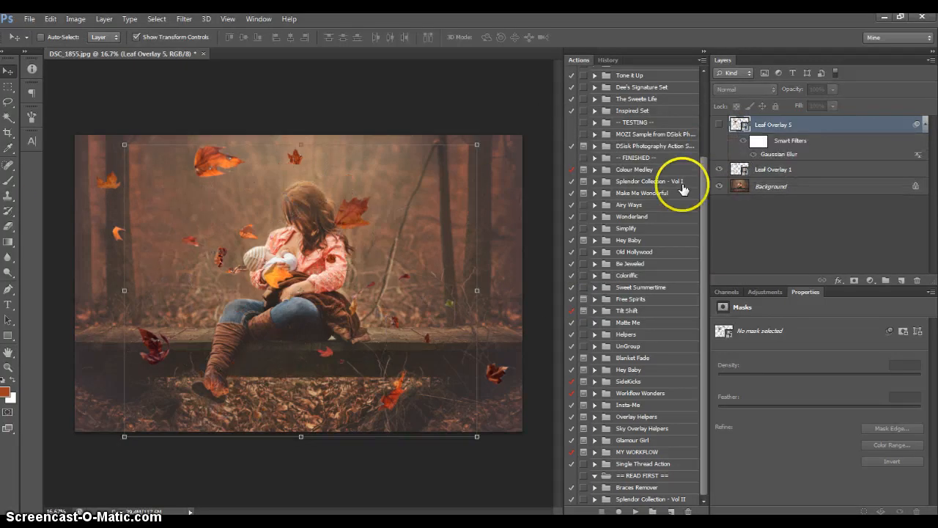
Hide Leaf Overlay 1 and clip a new layer in Color blend mode to the visible Leaf Overlay 5.
click(718, 170)
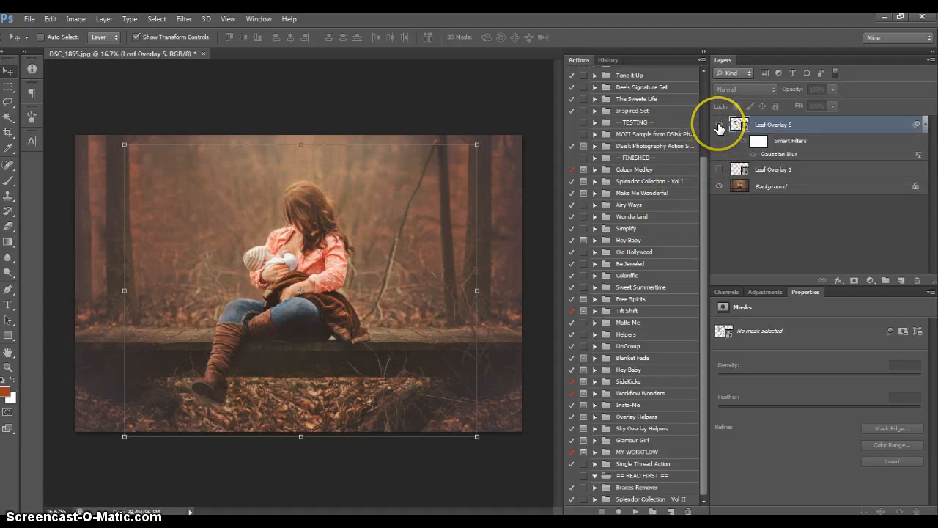
click(719, 126)
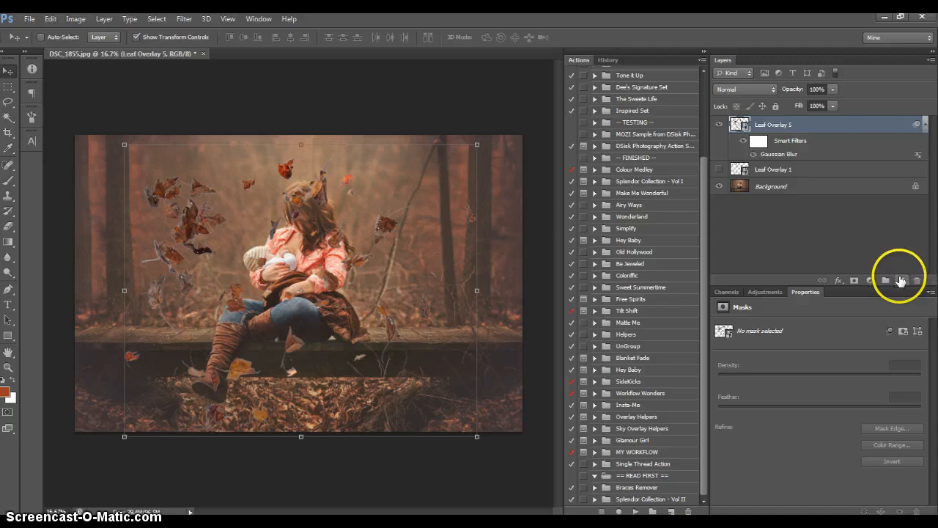
click(902, 281)
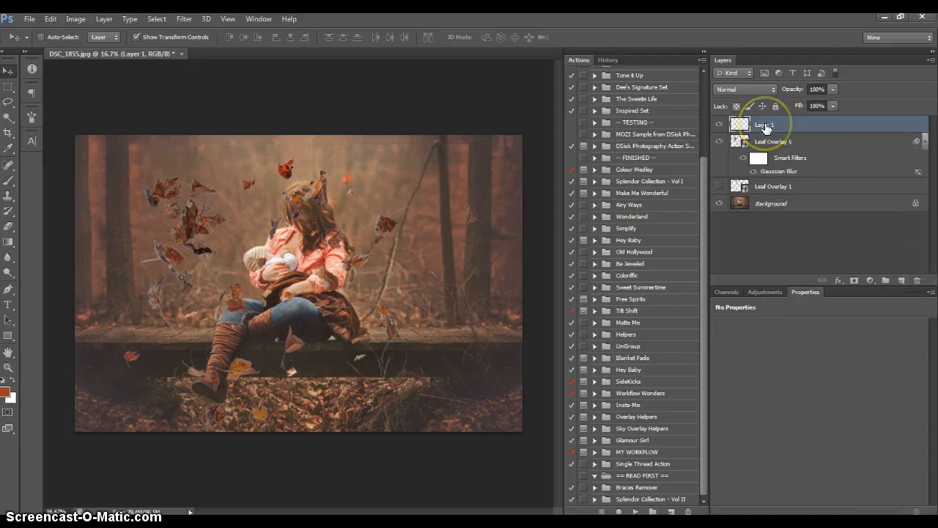
drag(766, 128, 771, 145)
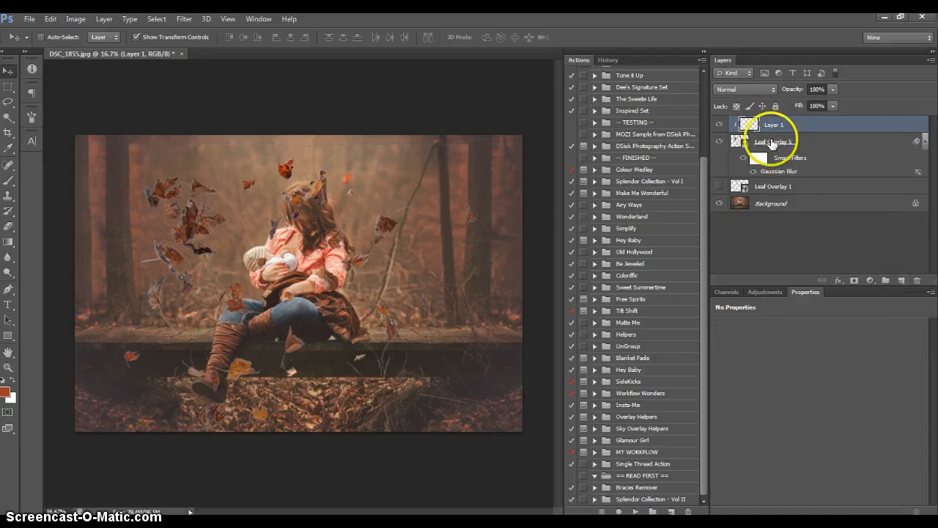
click(744, 91)
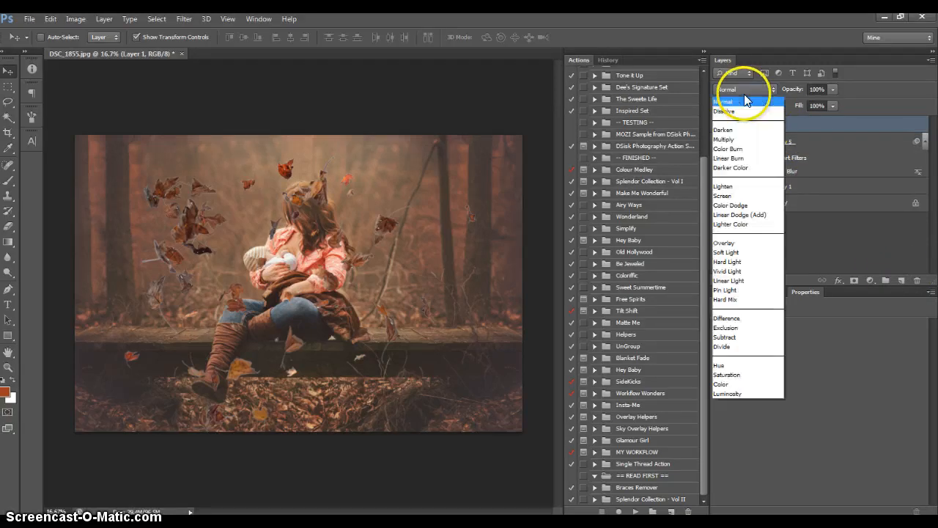
click(737, 386)
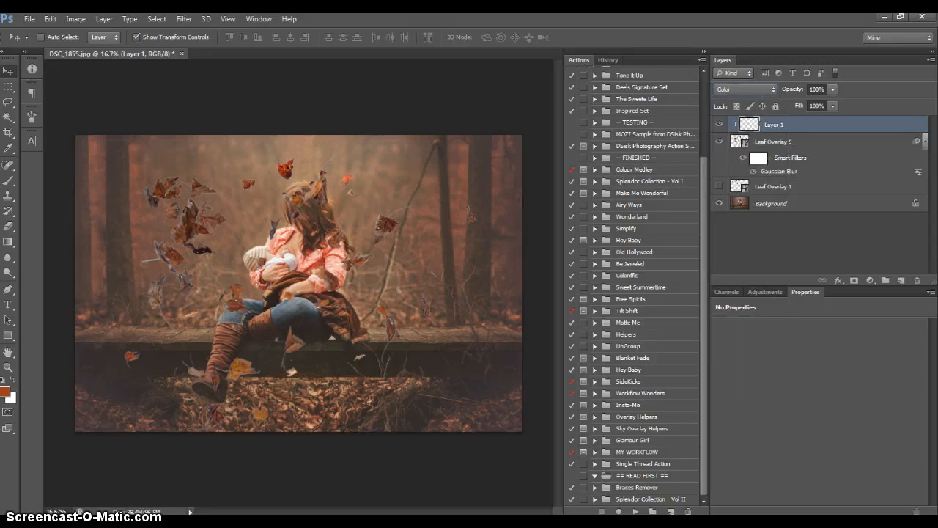
Set the foreground colour to the dark brown #46221c by sampling it from the photo.
click(8, 394)
click(188, 210)
click(383, 184)
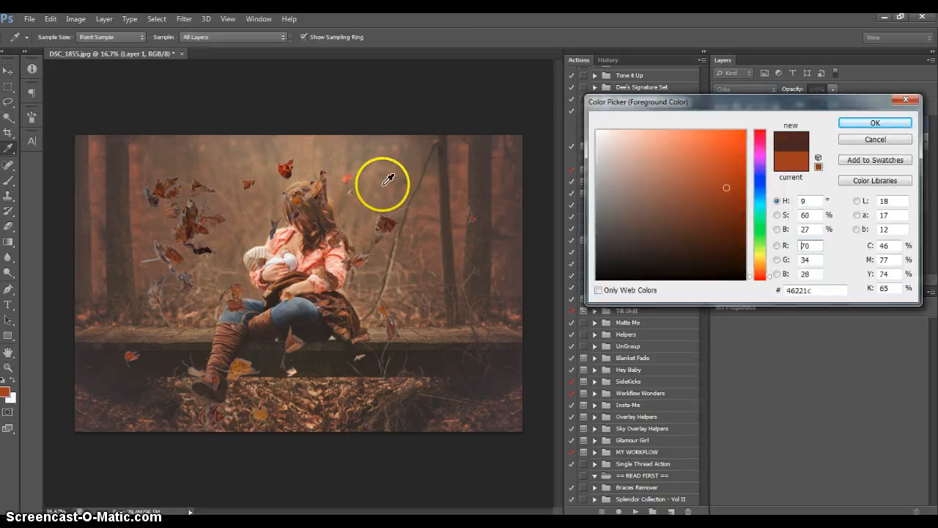
click(848, 124)
key(v)
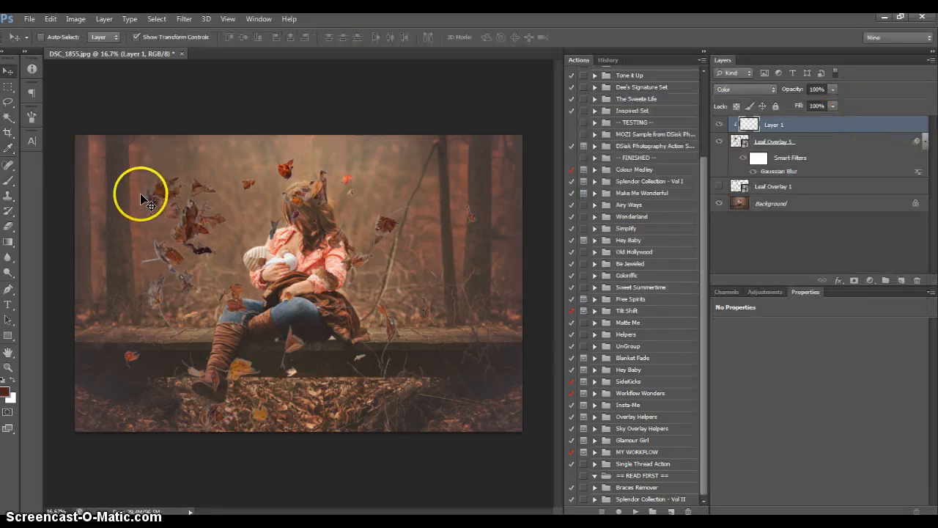
Brush the dark brown over the leaves on the clipped layer and compare the photo with and without the tint.
click(7, 183)
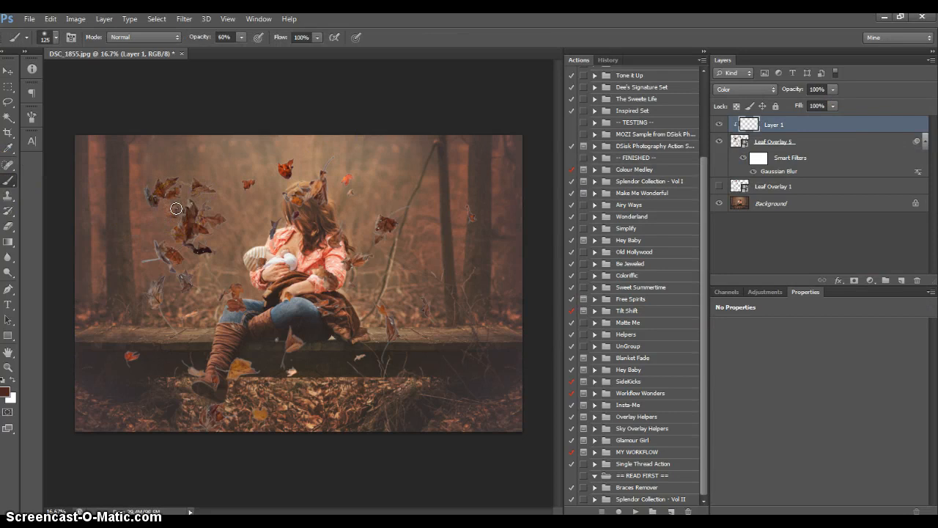
mouse_move(176, 209)
mouse_down()
mouse_move(153, 194)
mouse_move(191, 203)
mouse_move(205, 226)
mouse_move(190, 243)
mouse_move(181, 242)
mouse_move(187, 179)
mouse_move(214, 192)
mouse_move(201, 177)
mouse_move(257, 181)
mouse_move(286, 164)
mouse_move(352, 175)
mouse_move(329, 159)
mouse_move(348, 218)
mouse_move(382, 215)
mouse_move(305, 285)
mouse_move(298, 208)
mouse_move(317, 261)
mouse_up()
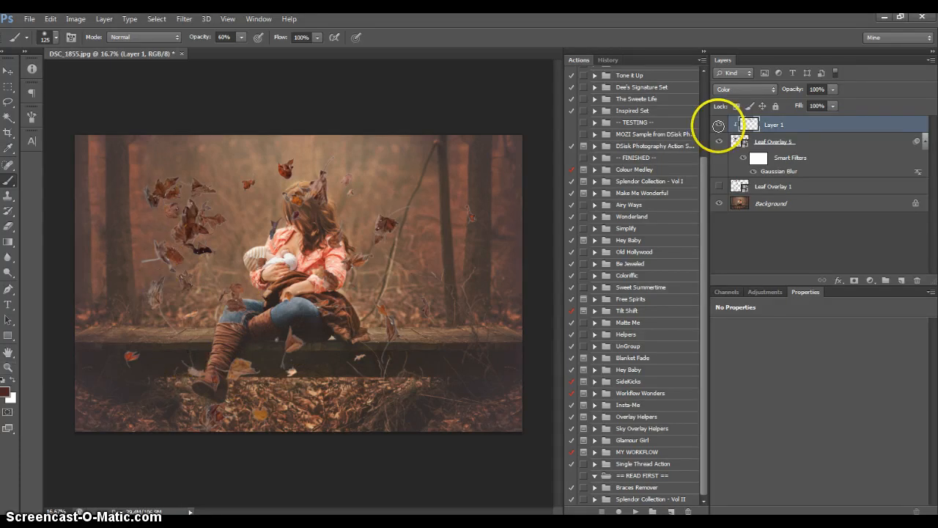
click(719, 124)
click(719, 125)
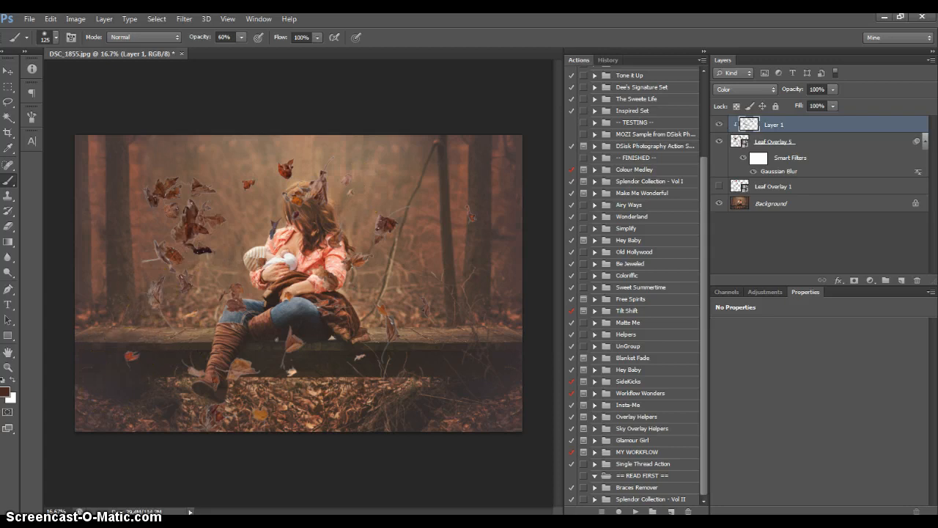
Change the foreground colour to a muted golden yellow for tinting individual leaves.
click(7, 394)
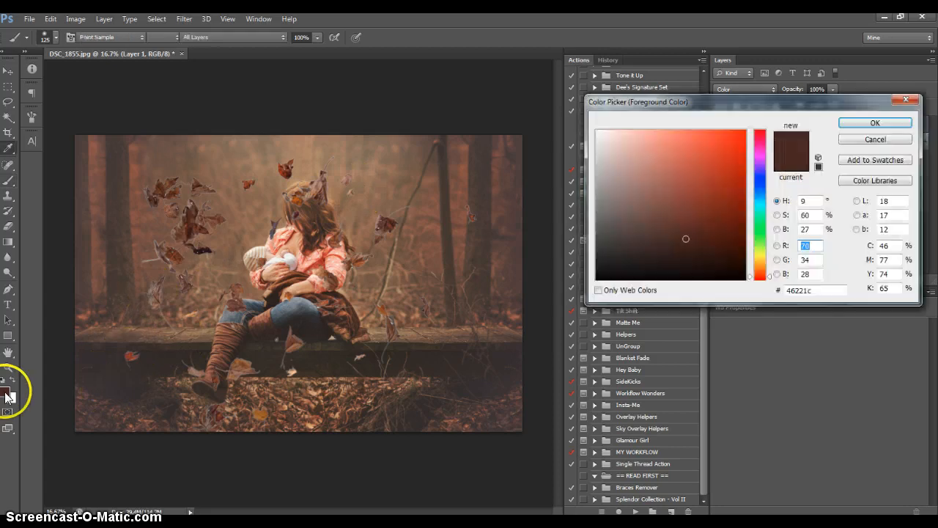
click(763, 254)
click(720, 208)
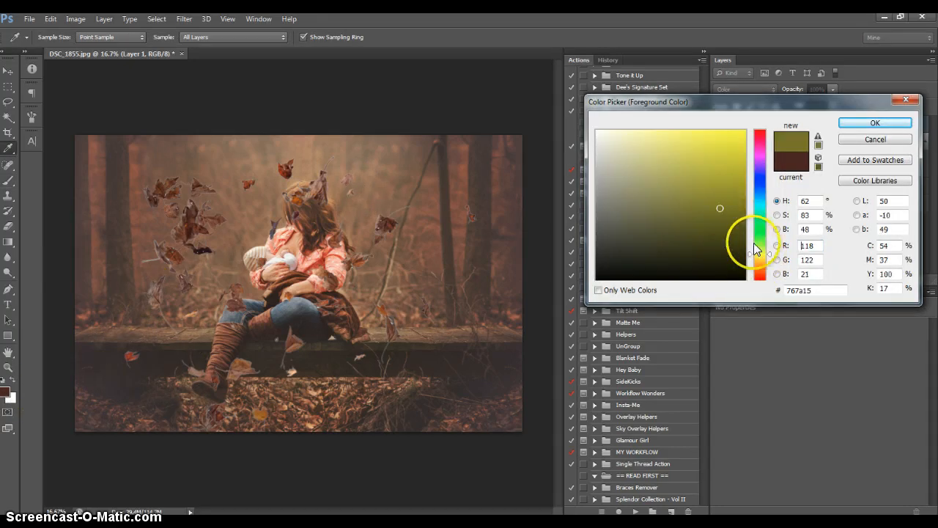
click(719, 178)
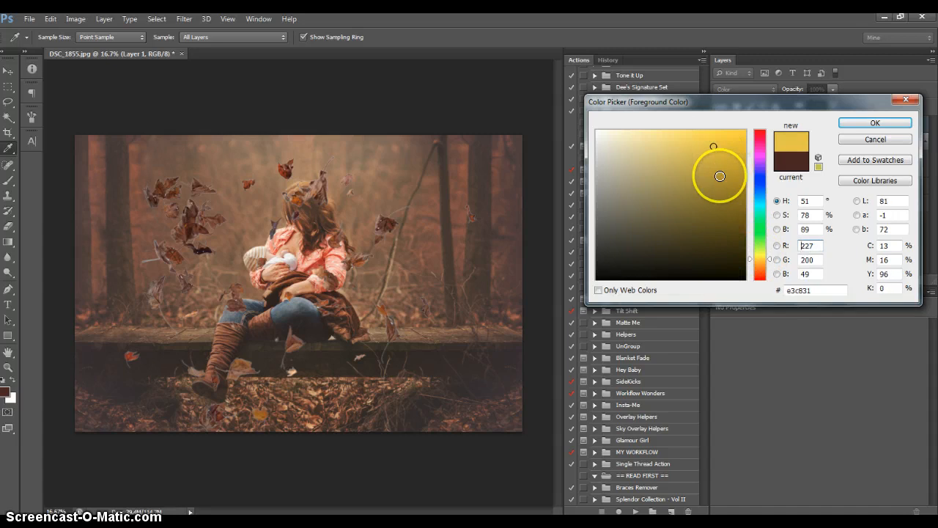
click(856, 125)
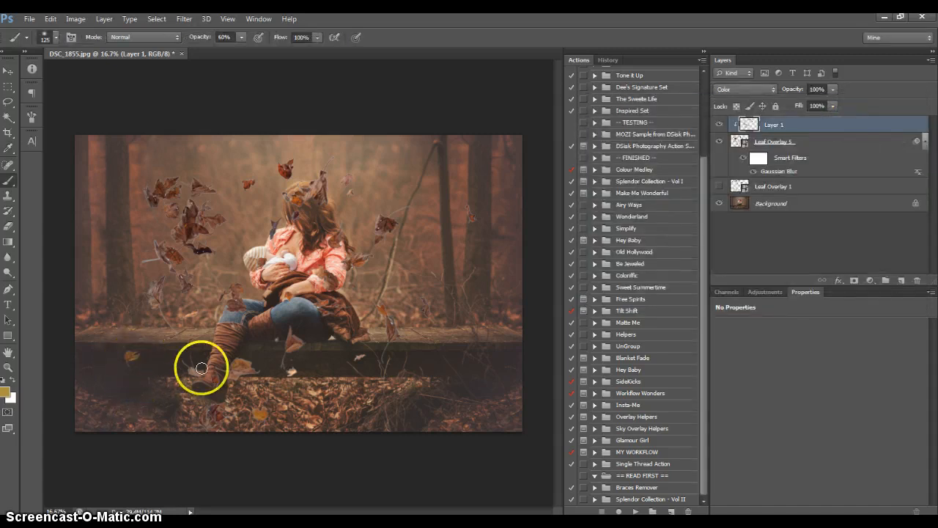
Try the golden yellow on the large leaf cluster beside the woman and undo the latest brush strokes.
click(180, 233)
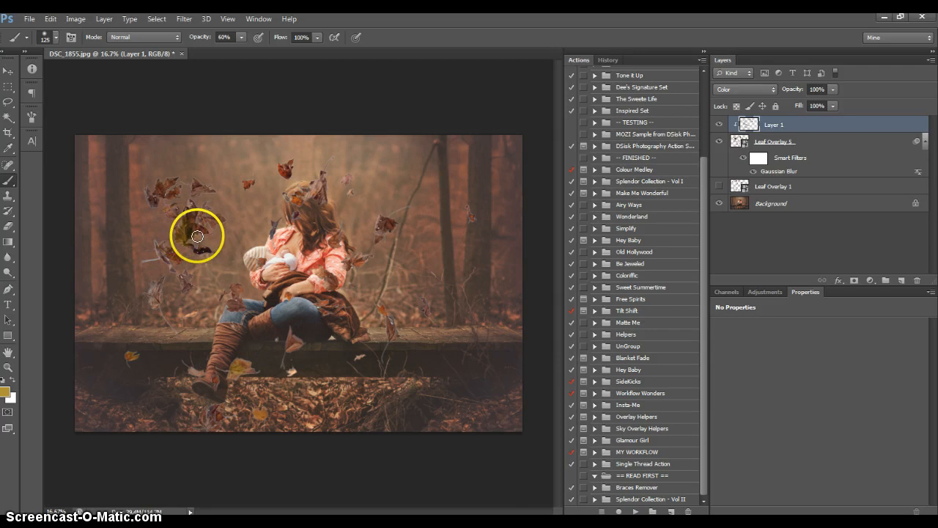
click(51, 21)
click(56, 33)
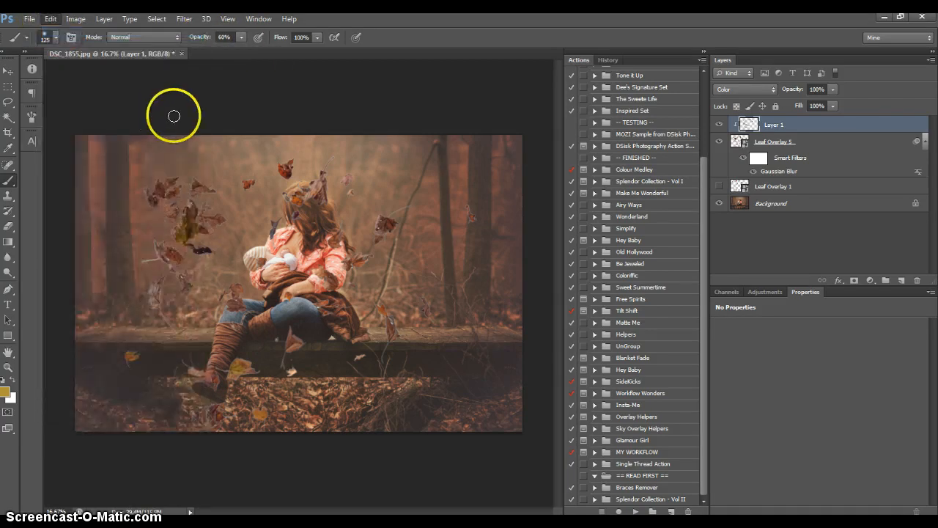
click(50, 18)
click(62, 55)
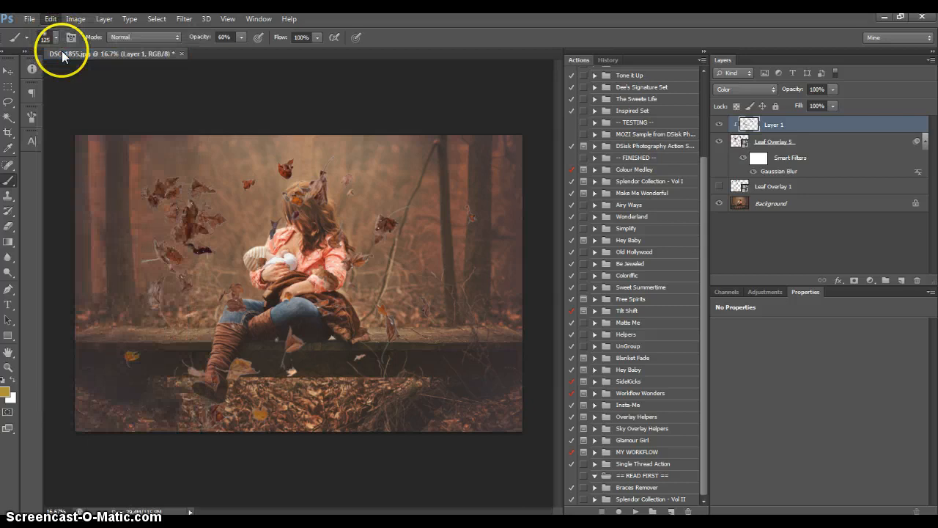
Undo the remaining golden yellow brush strokes on the leaves.
click(50, 19)
click(74, 54)
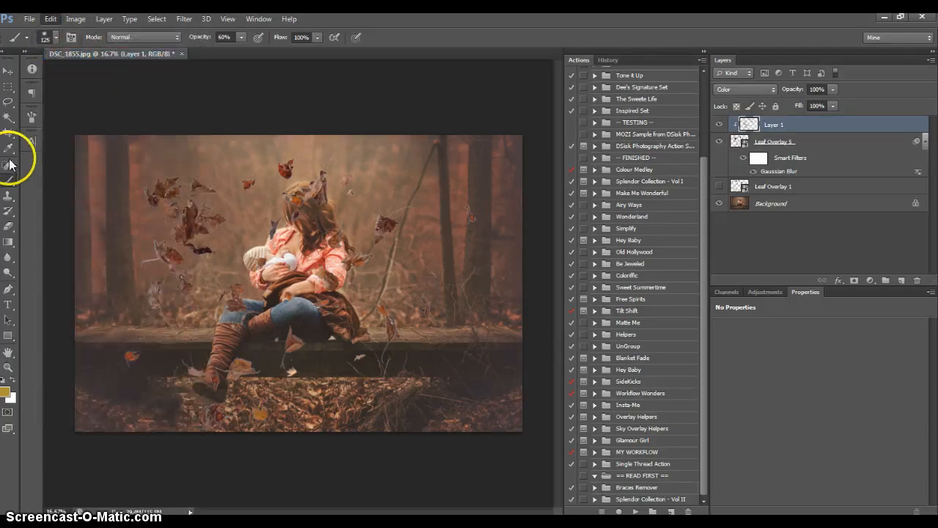
click(8, 86)
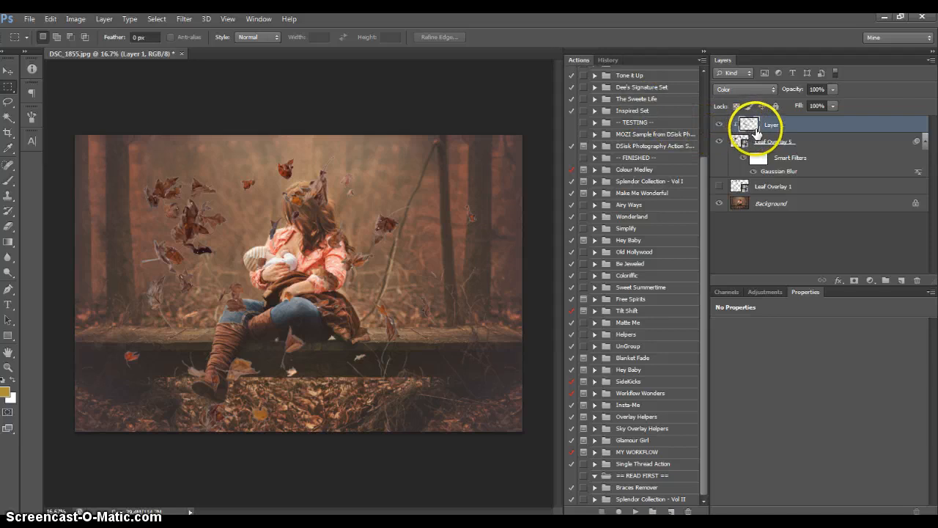
click(8, 71)
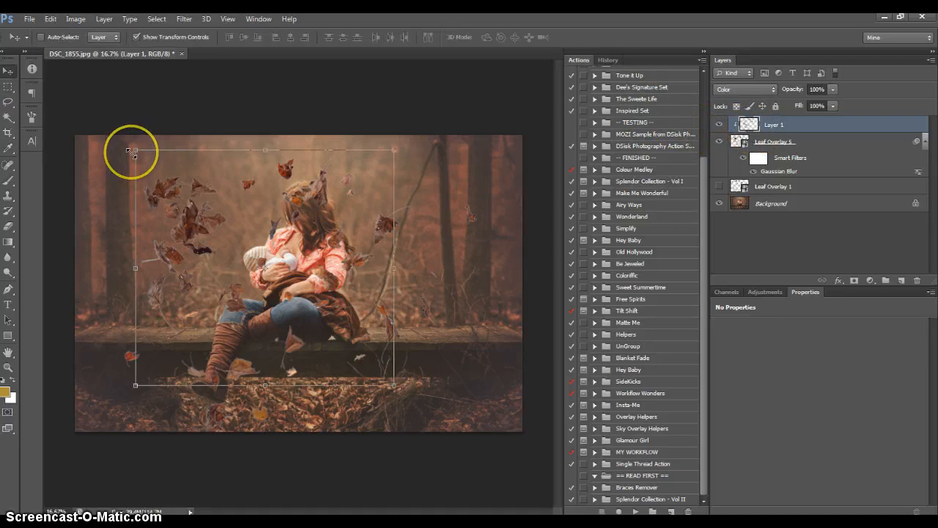
click(134, 150)
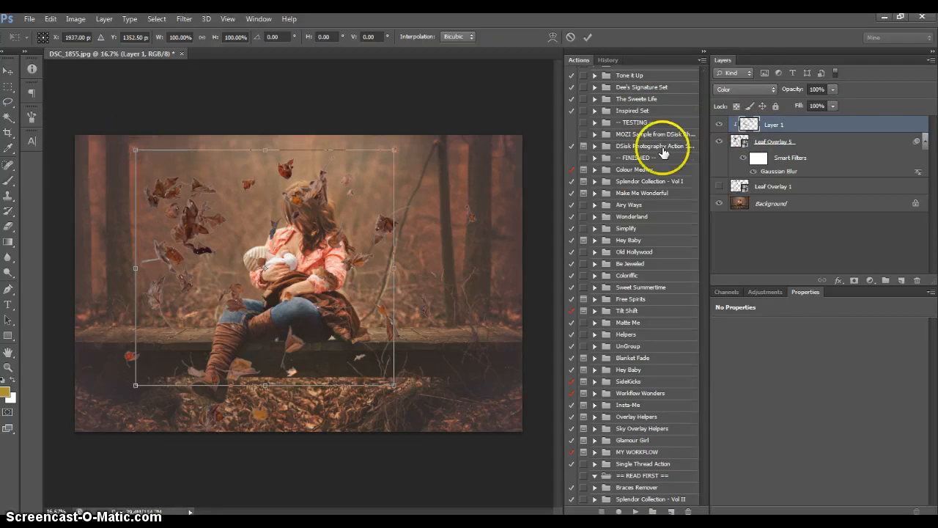
click(570, 37)
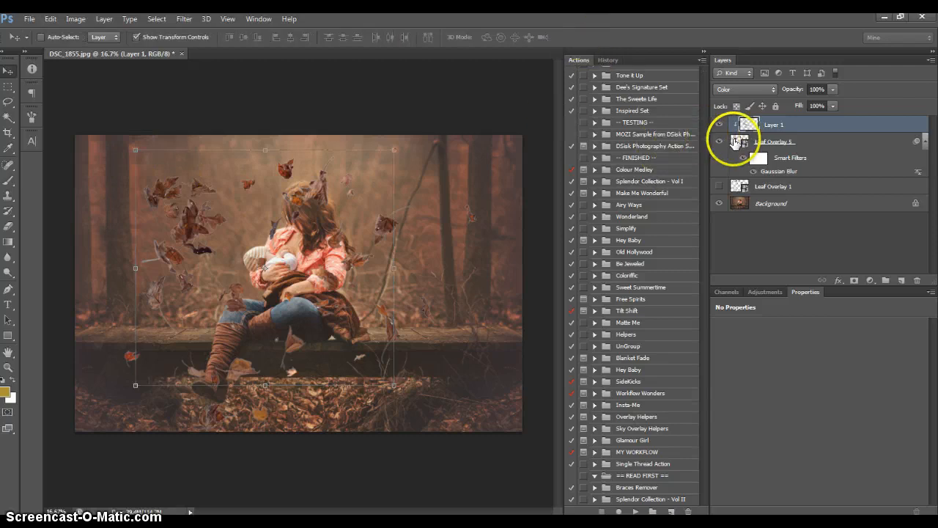
Enlarge the Leaf Overlay 5 layer to about 98% scale and reposition its leaves over the photo.
click(739, 141)
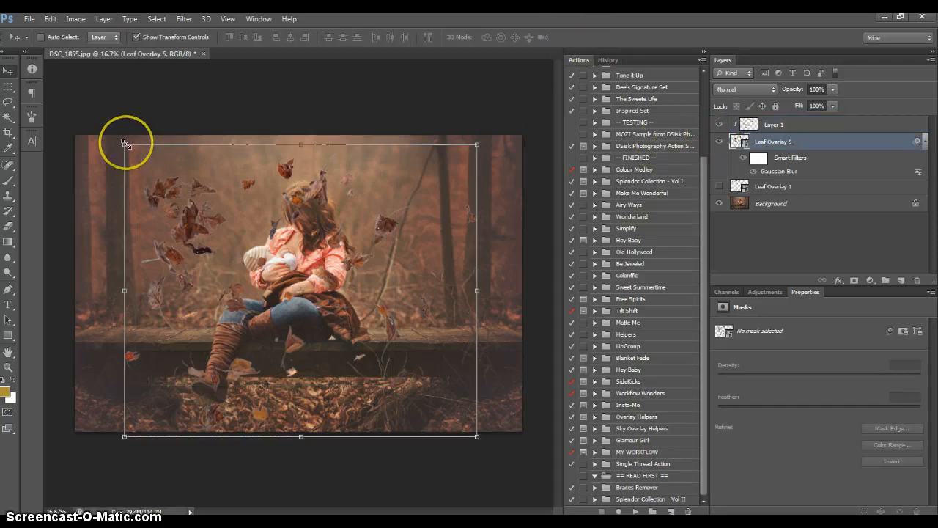
drag(125, 143, 44, 115)
click(206, 37)
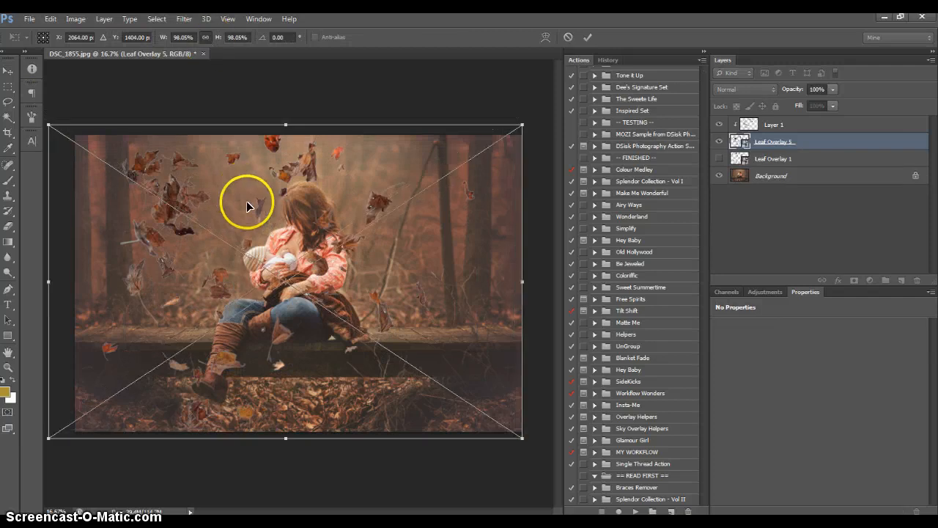
drag(246, 201, 249, 206)
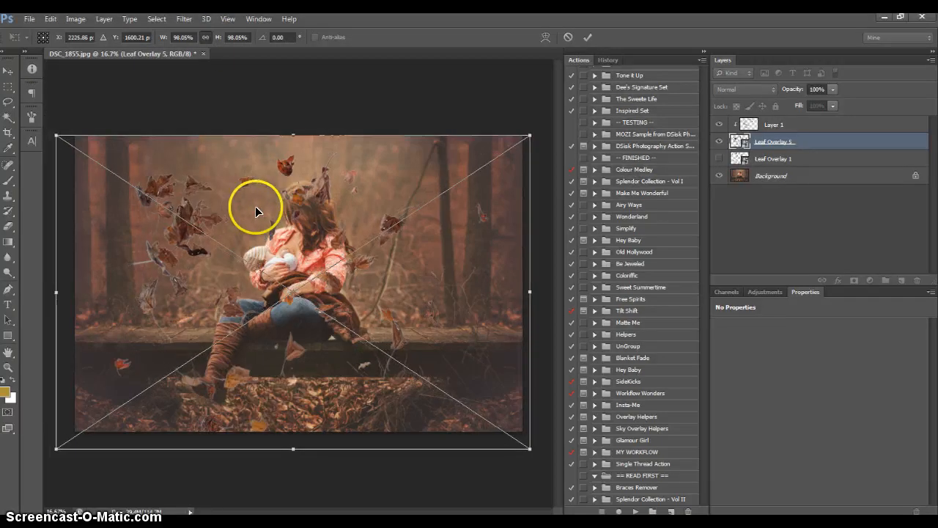
key(Return)
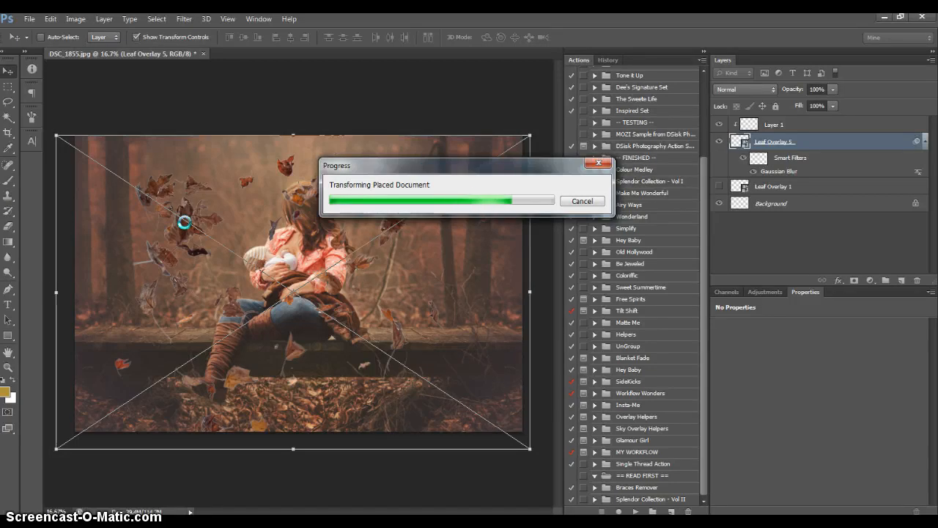
click(186, 203)
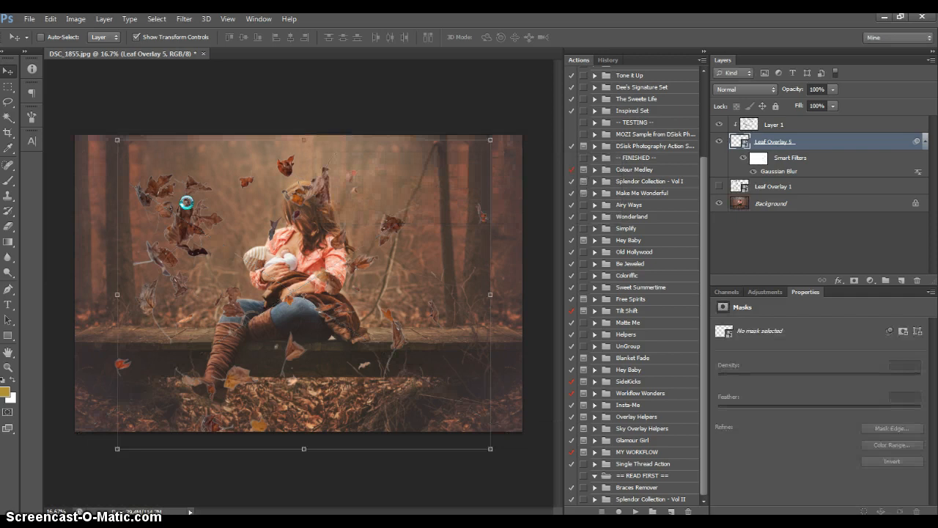
Add a layer mask to Leaf Overlay 5 and set the black brush's opacity to 100%.
click(795, 161)
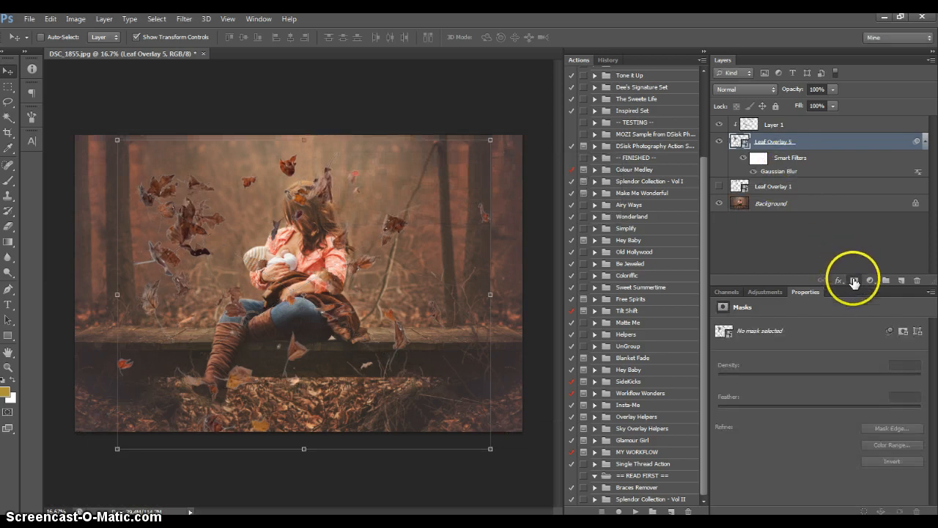
click(854, 283)
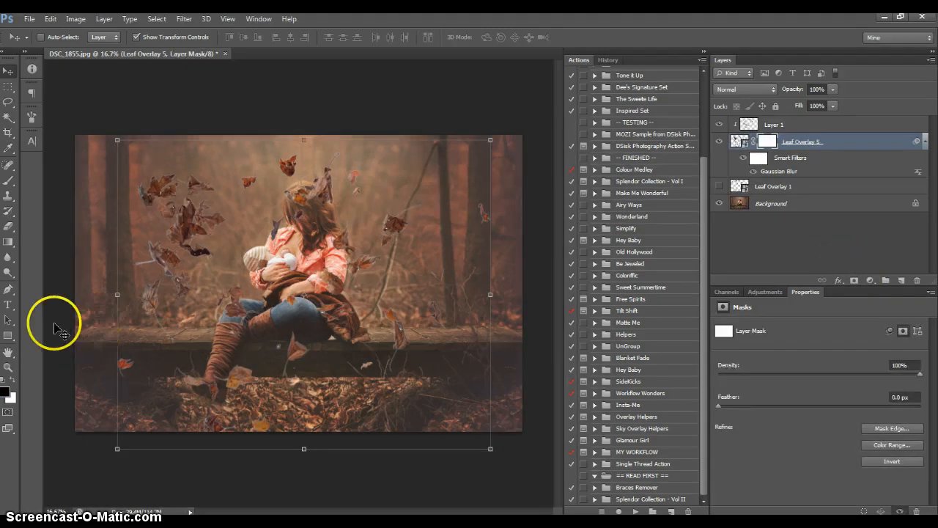
click(8, 180)
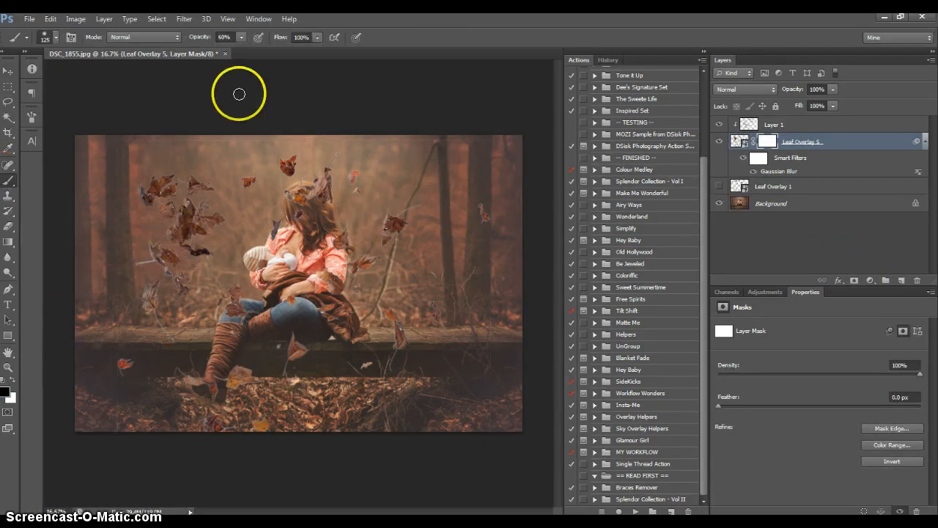
drag(245, 49, 308, 163)
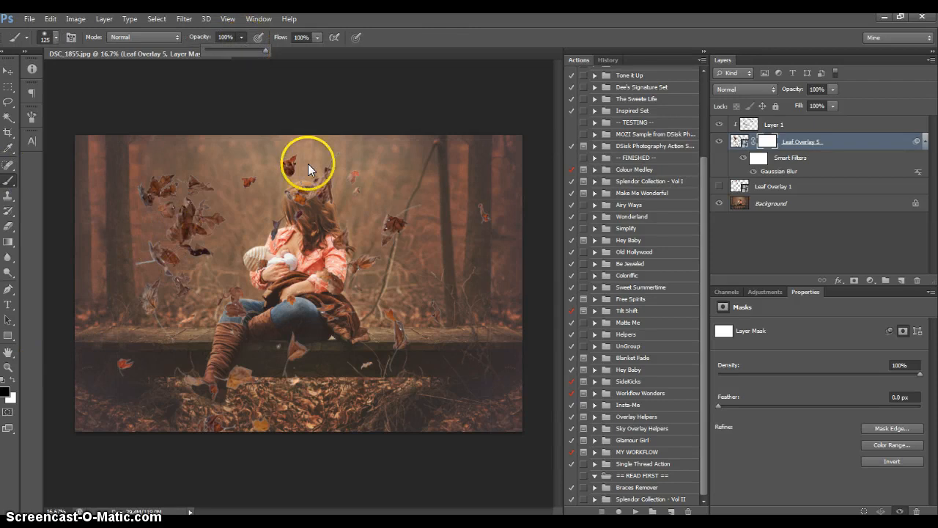
Paint black on the mask to hide the leaves over the woman's head, the baby and her knee.
click(299, 200)
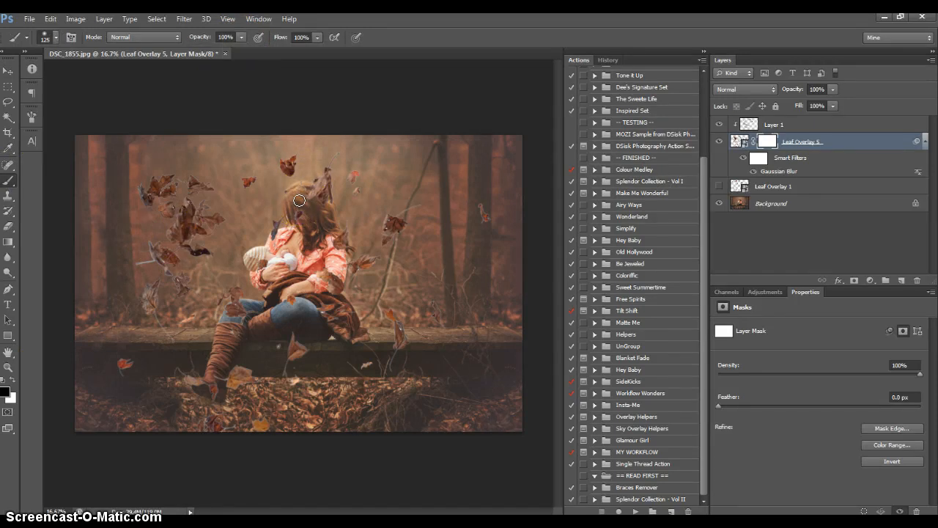
drag(294, 201, 305, 201)
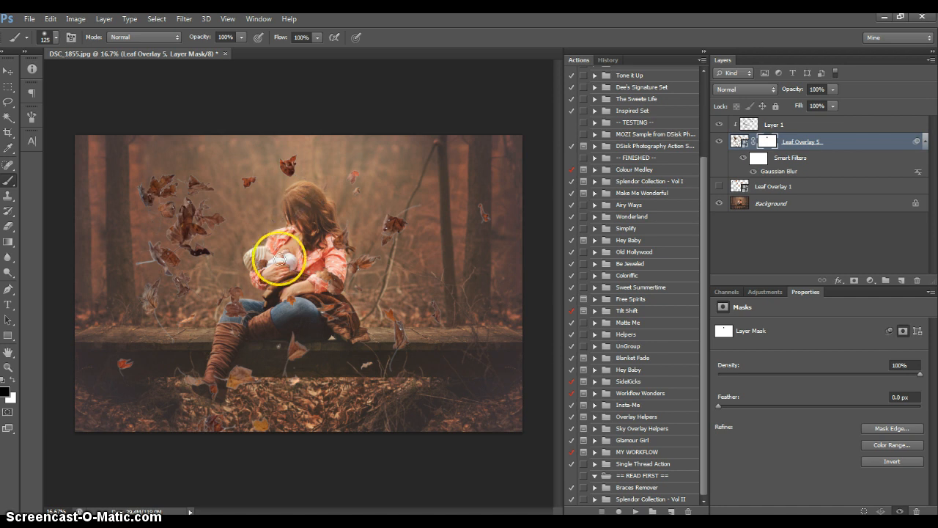
mouse_move(260, 261)
mouse_down()
mouse_move(294, 271)
mouse_move(320, 239)
mouse_move(328, 281)
mouse_move(316, 296)
mouse_move(233, 293)
mouse_move(246, 311)
mouse_up()
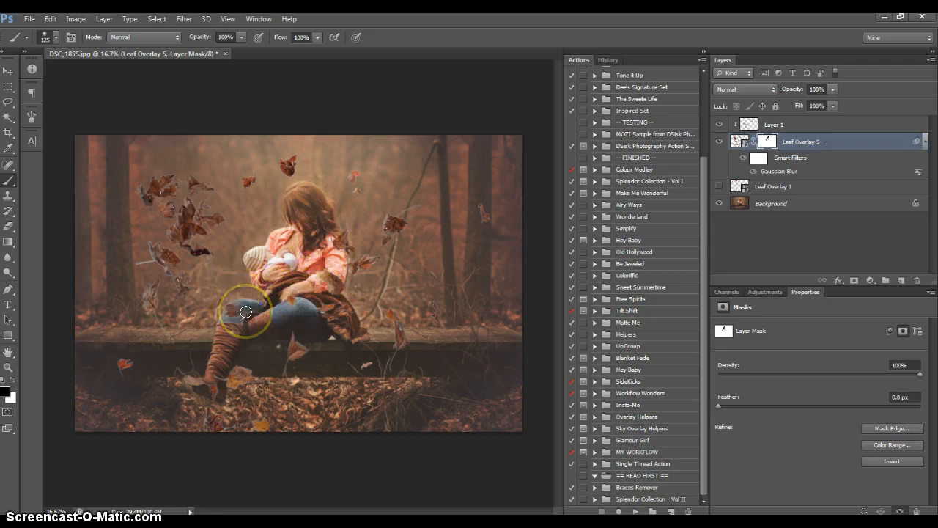
mouse_move(308, 308)
mouse_down()
mouse_move(344, 306)
mouse_move(303, 347)
mouse_move(320, 306)
mouse_move(350, 319)
mouse_move(330, 325)
mouse_move(317, 320)
mouse_move(393, 328)
mouse_move(400, 319)
mouse_move(412, 332)
mouse_move(405, 328)
mouse_move(383, 368)
mouse_move(392, 350)
mouse_move(287, 372)
mouse_move(277, 344)
mouse_move(275, 367)
mouse_move(239, 365)
mouse_move(269, 374)
mouse_move(282, 391)
mouse_move(385, 229)
mouse_move(388, 216)
mouse_move(379, 220)
mouse_move(337, 269)
mouse_move(413, 211)
mouse_move(402, 213)
mouse_move(423, 204)
mouse_move(405, 220)
mouse_move(486, 209)
mouse_up()
click(328, 324)
Resize the brush to 200 at 100% opacity and mask out the leaf beside the boot and the large leaf cluster.
key(5)
key(bracketright)
key(bracketright)
key(bracketright)
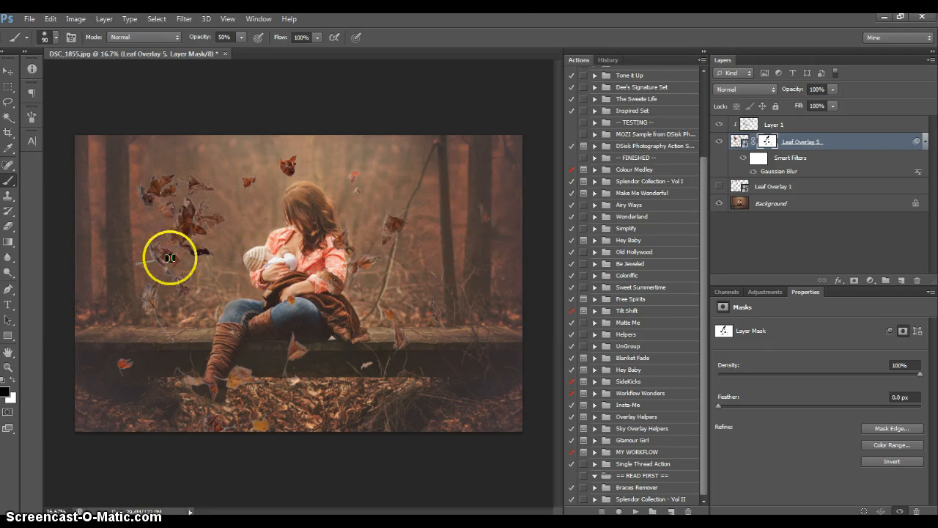
key(bracketright)
key(bracketright)
key(bracketright)
key(bracketright)
key(bracketright)
key(bracketright)
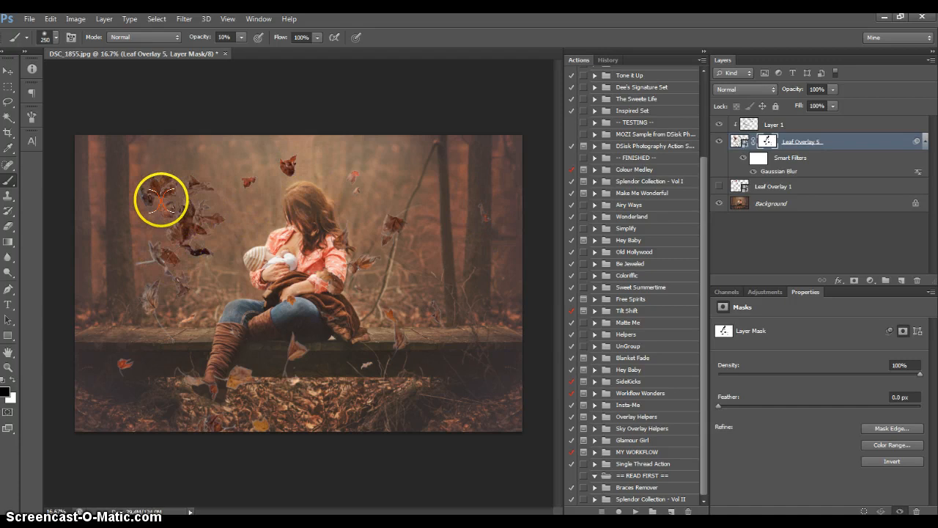
key(bracketright)
key(bracketright)
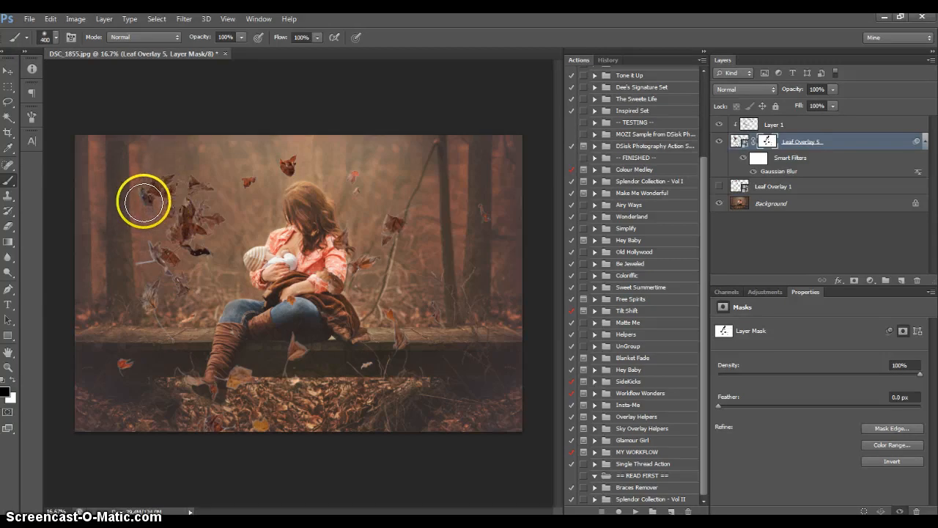
key(bracketleft)
key(bracketleft)
key(bracketleft)
key(5)
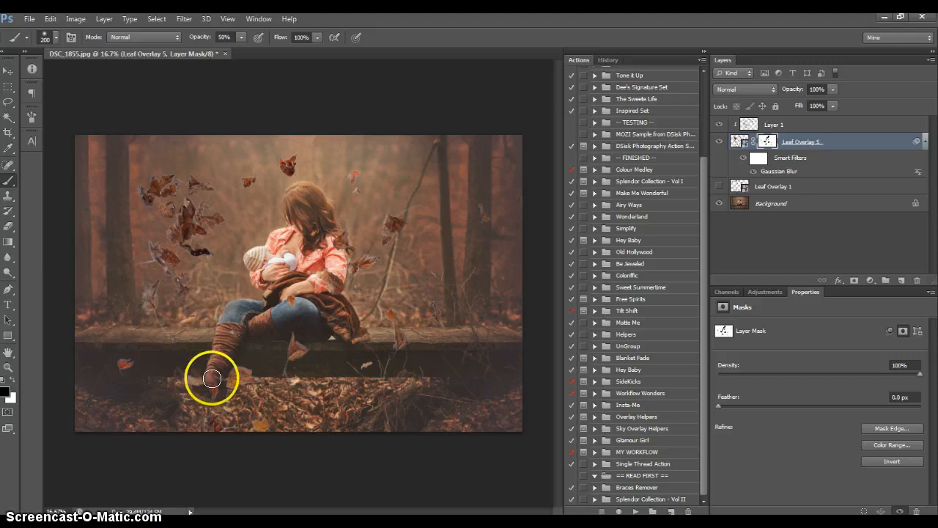
key(1)
key(0)
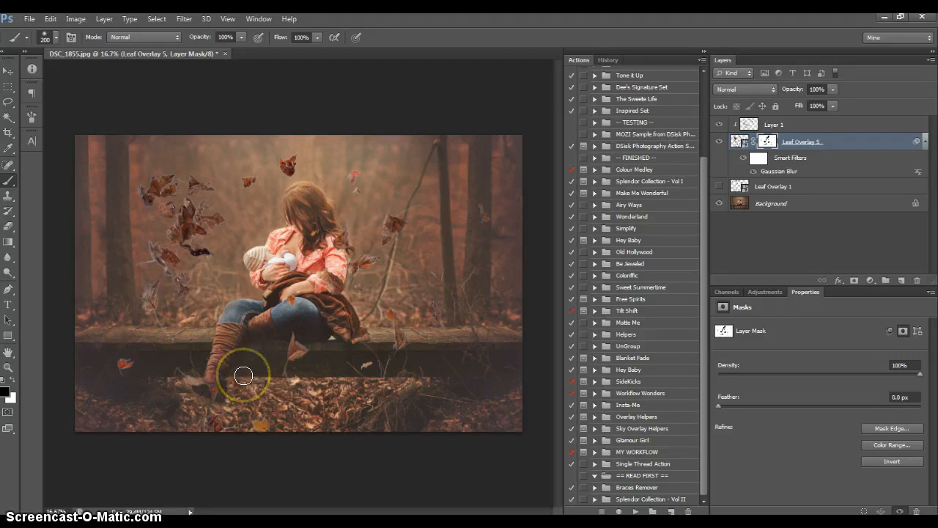
mouse_move(243, 375)
mouse_down()
mouse_move(247, 385)
mouse_move(214, 424)
mouse_move(310, 392)
mouse_move(166, 209)
mouse_move(187, 246)
mouse_move(182, 236)
mouse_up()
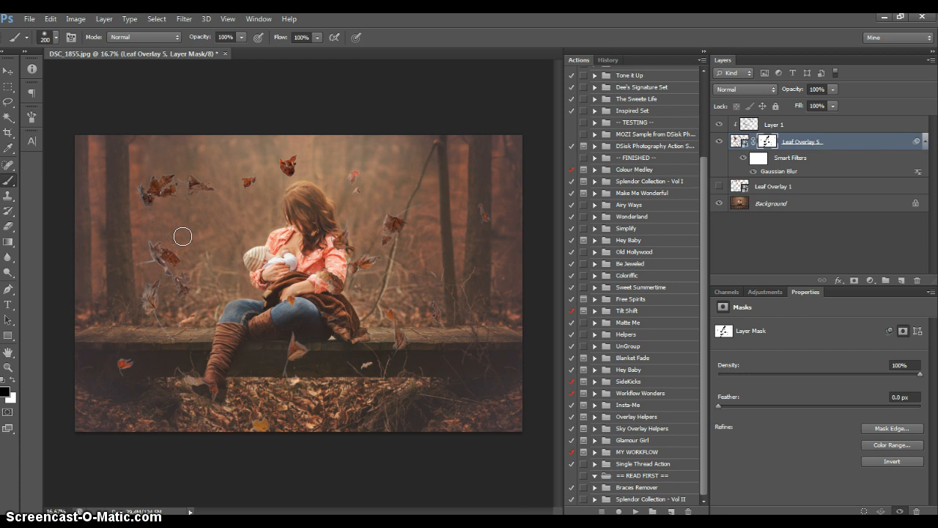
Thin out the remaining leaves around the masked cluster and beside the boot, reducing the brush to 50% opacity and size 80.
mouse_move(182, 237)
mouse_down()
mouse_move(190, 262)
mouse_move(167, 206)
mouse_move(174, 191)
mouse_move(165, 197)
mouse_move(175, 187)
mouse_move(183, 220)
mouse_move(230, 256)
mouse_move(192, 274)
mouse_move(172, 244)
mouse_move(187, 274)
mouse_move(160, 320)
mouse_move(167, 327)
mouse_move(159, 283)
mouse_move(141, 261)
mouse_move(149, 259)
mouse_move(143, 239)
mouse_move(156, 240)
mouse_move(164, 271)
mouse_move(138, 204)
mouse_up()
key(5)
key(bracketleft)
key(bracketleft)
key(bracketleft)
key(bracketleft)
key(bracketleft)
key(bracketleft)
key(bracketleft)
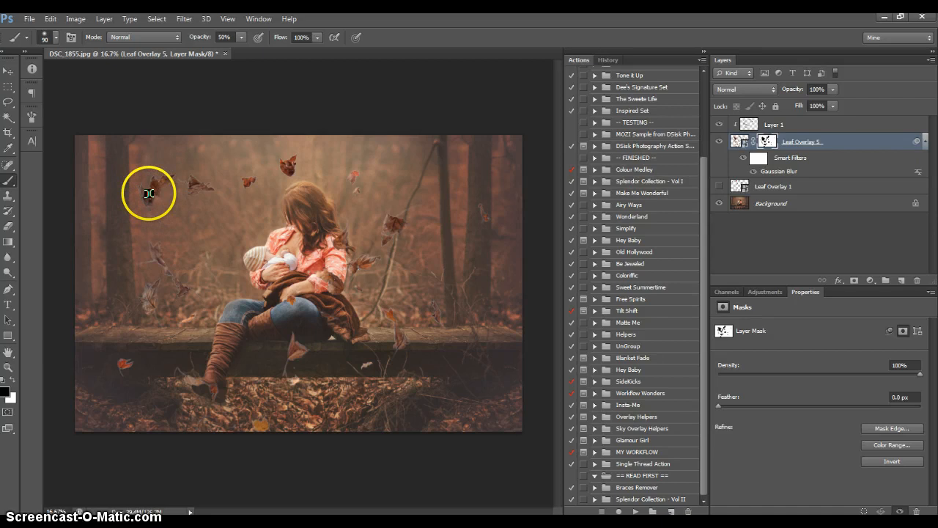
mouse_move(139, 331)
mouse_down()
mouse_move(117, 366)
mouse_move(122, 375)
mouse_move(192, 380)
mouse_up()
key(bracketleft)
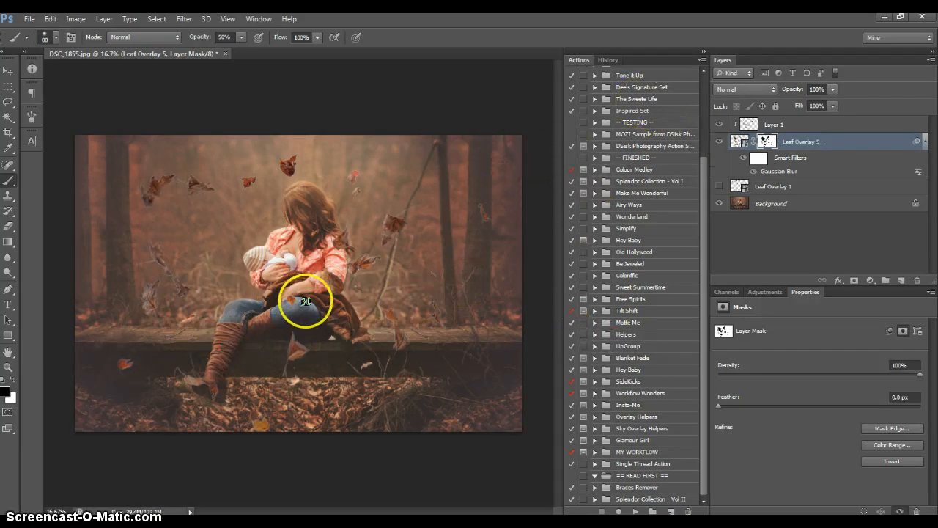
Mask the leaves overlapping the woman's hair and shoulder with the brush at 100% opacity, enlarging it to size 100.
mouse_move(295, 300)
mouse_down()
mouse_move(352, 259)
mouse_move(329, 242)
mouse_move(335, 248)
mouse_move(343, 227)
mouse_move(349, 248)
mouse_up()
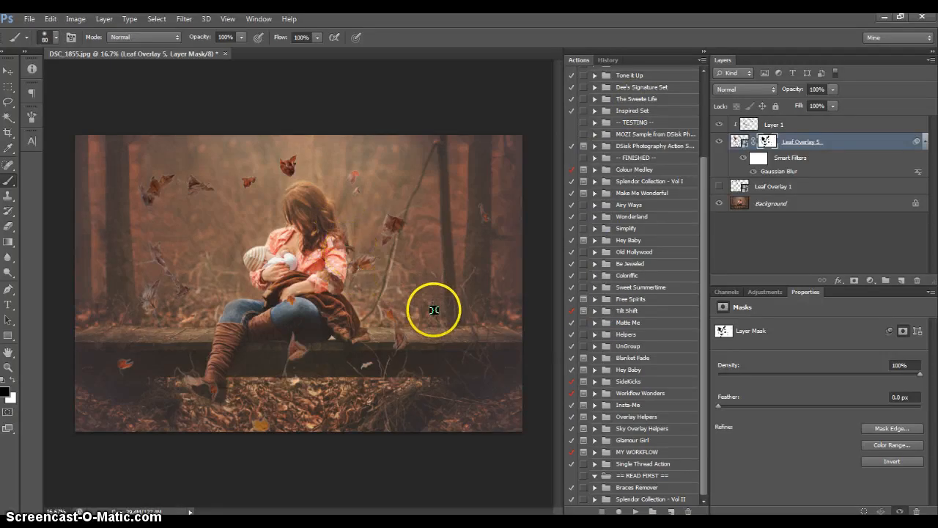
key(bracketright)
key(bracketright)
drag(327, 245, 333, 244)
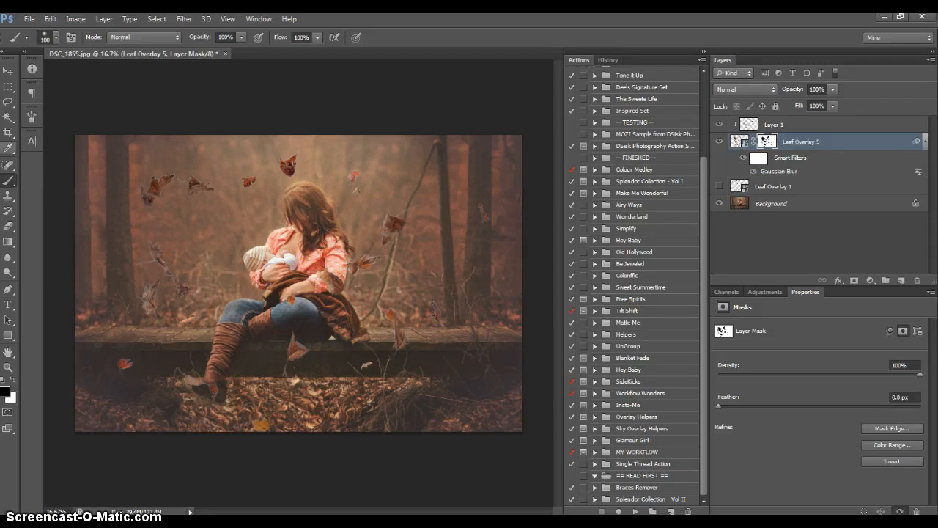
Paint white on the mask at 10% opacity with a size 80 brush over the faint leaf near the slim tree trunk.
click(12, 381)
key(bracketleft)
key(bracketleft)
key(bracketleft)
key(bracketleft)
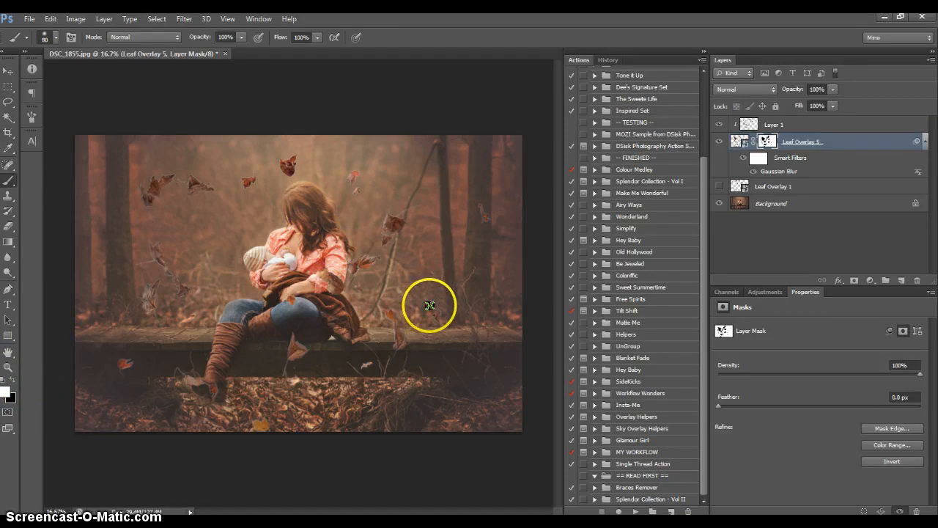
key(1)
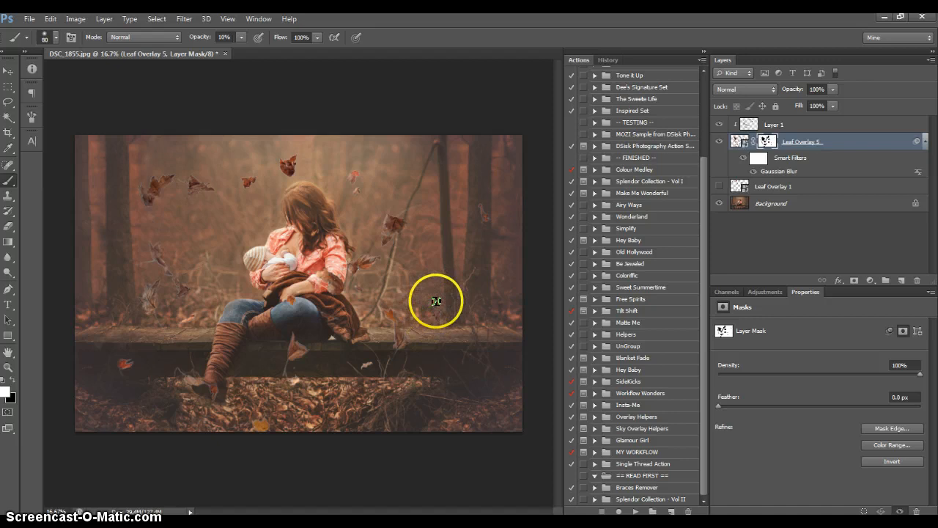
mouse_move(436, 300)
mouse_down()
mouse_move(441, 315)
mouse_move(437, 303)
mouse_move(421, 308)
mouse_move(431, 309)
mouse_up()
Return to black at 100% opacity, mask the leaf on the woman's sleeve and enlarge the brush to 250.
key(5)
key(5)
click(12, 379)
mouse_move(425, 251)
mouse_down()
mouse_move(450, 301)
mouse_move(332, 247)
mouse_move(356, 272)
mouse_move(347, 256)
mouse_move(338, 284)
mouse_move(335, 277)
mouse_move(479, 321)
mouse_move(435, 299)
mouse_move(431, 325)
mouse_move(326, 269)
mouse_up()
key(bracketright)
key(bracketright)
key(bracketright)
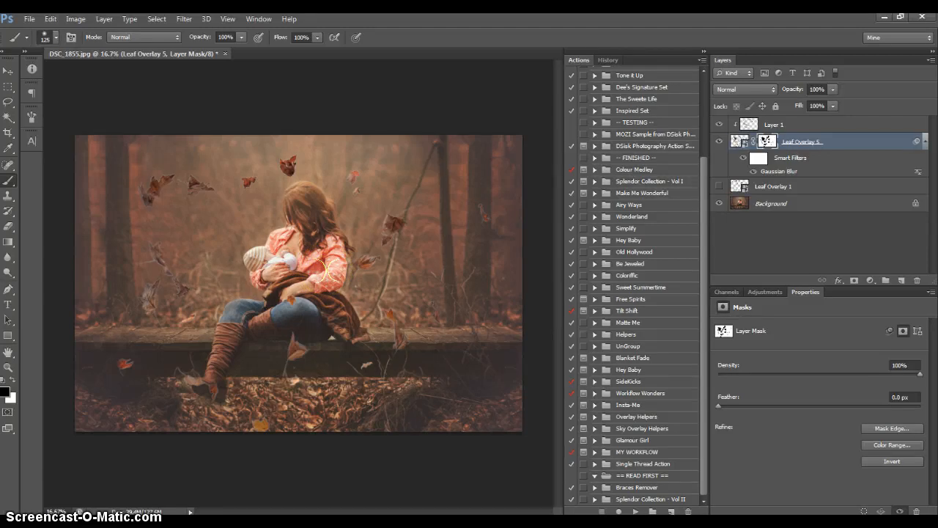
key(bracketright)
key(bracketright)
key(bracketright)
key(bracketright)
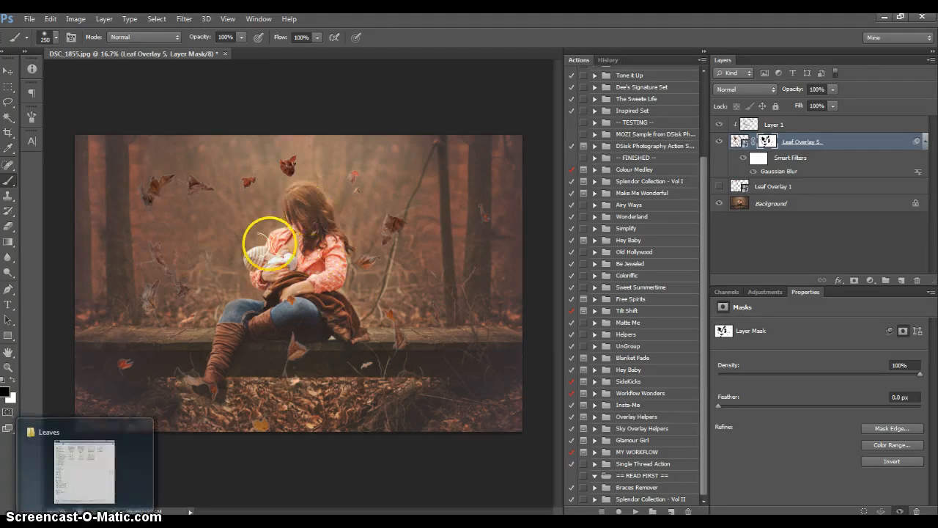
click(11, 89)
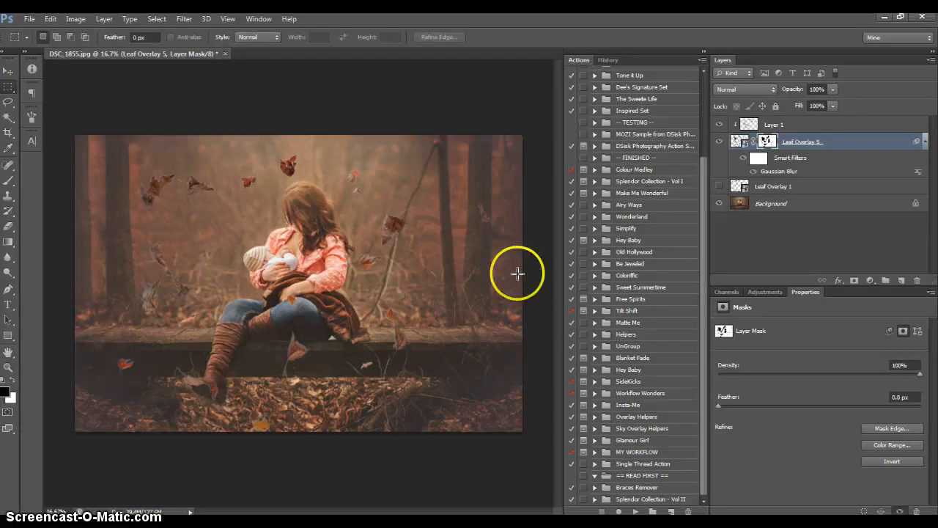
Show the Leaf Overlay 1 layer and apply a Gaussian Blur with a radius of 25 pixels to it.
click(719, 186)
click(761, 186)
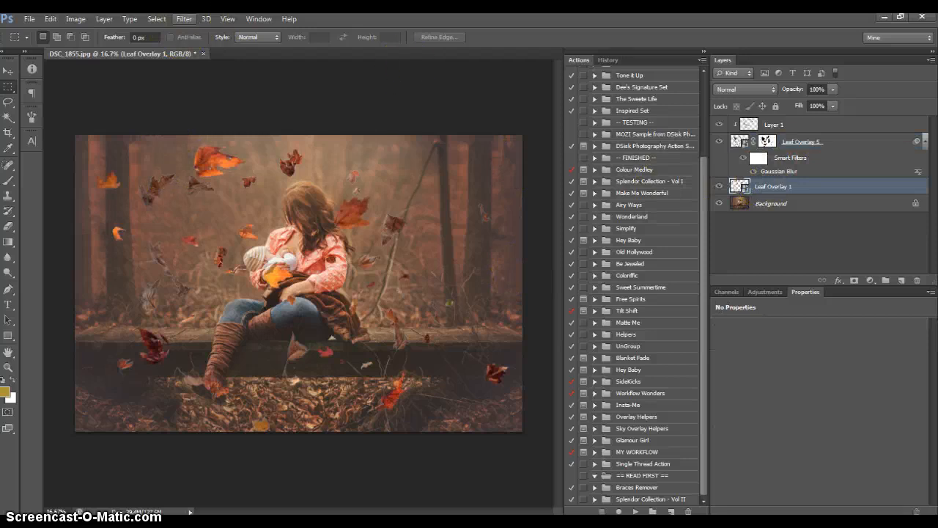
click(183, 19)
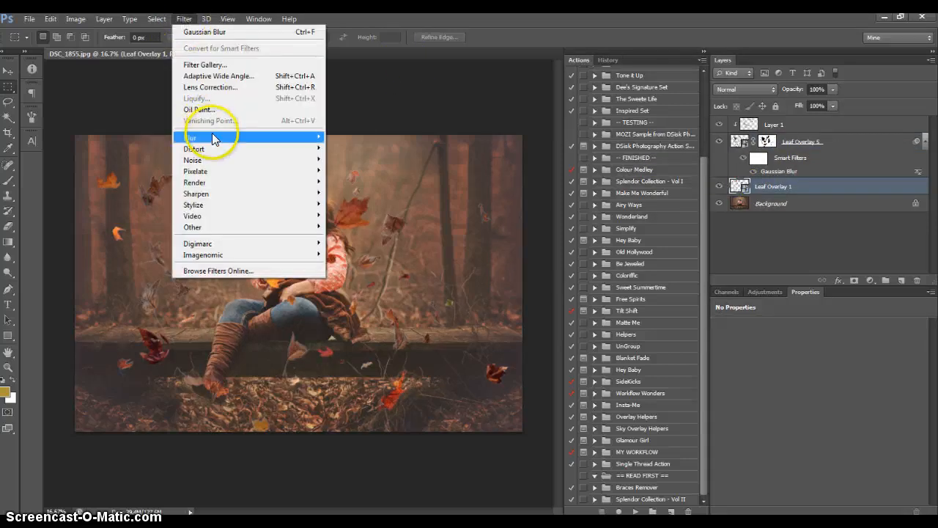
mouse_move(230, 138)
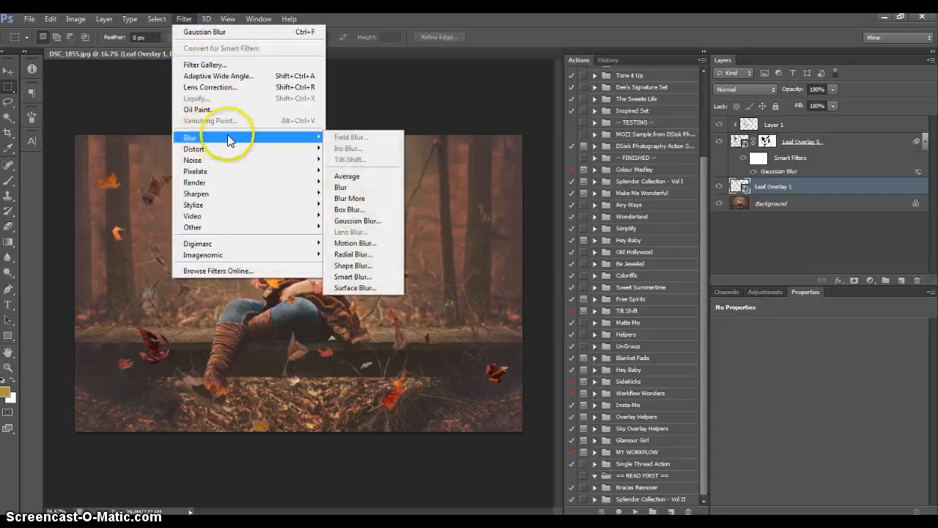
click(366, 219)
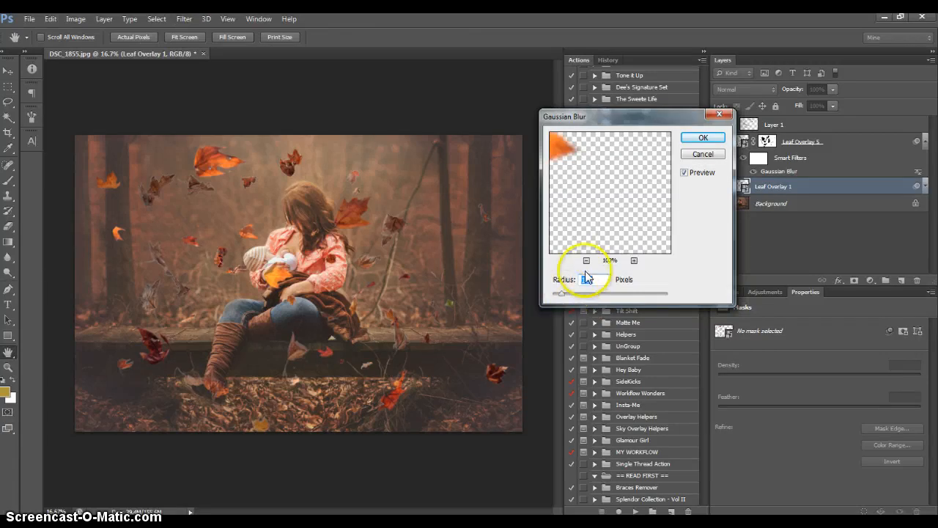
drag(593, 253, 597, 296)
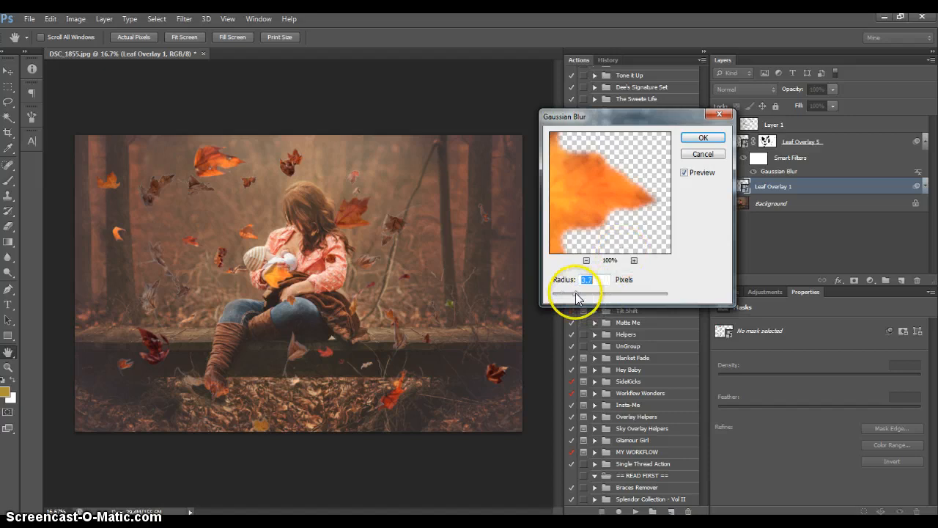
drag(576, 297, 605, 294)
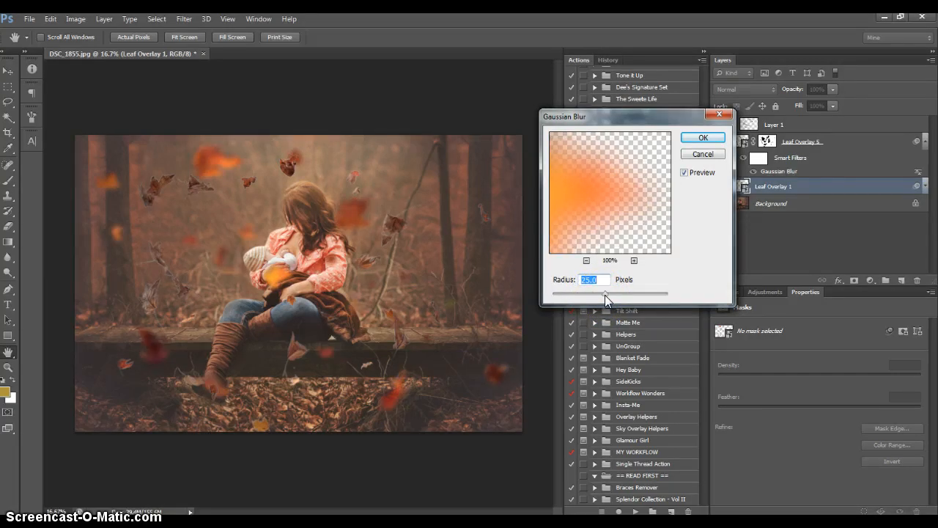
click(693, 138)
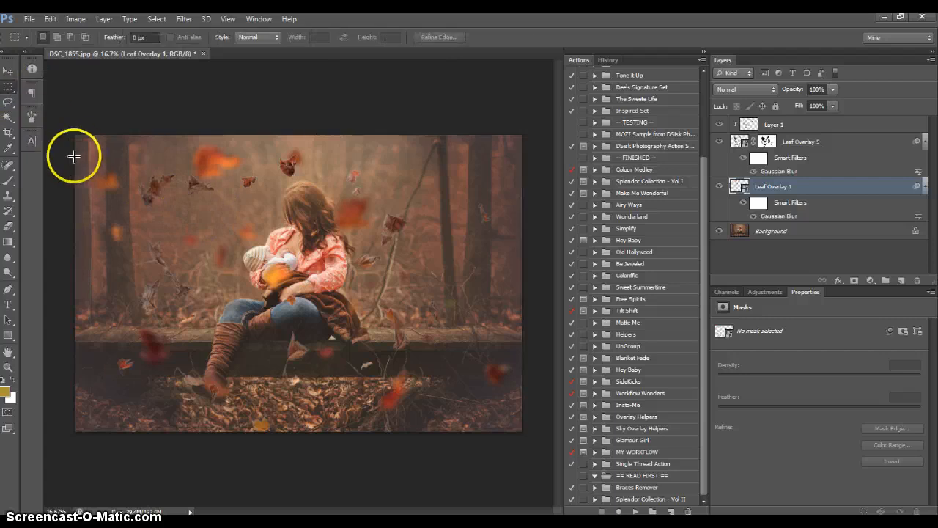
Open Leaf Overlay 1 from the Leaves folder in File Explorer as a separate Photoshop document.
click(767, 142)
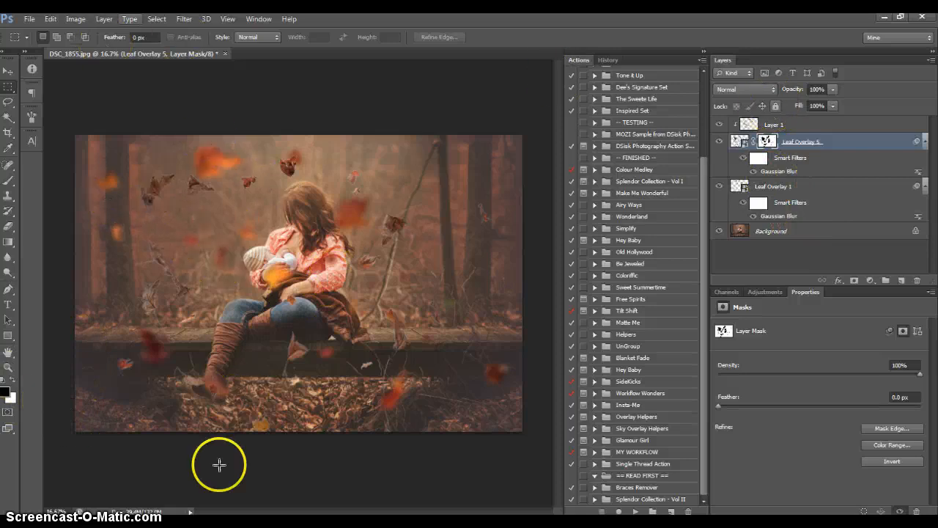
key(alt+Tab)
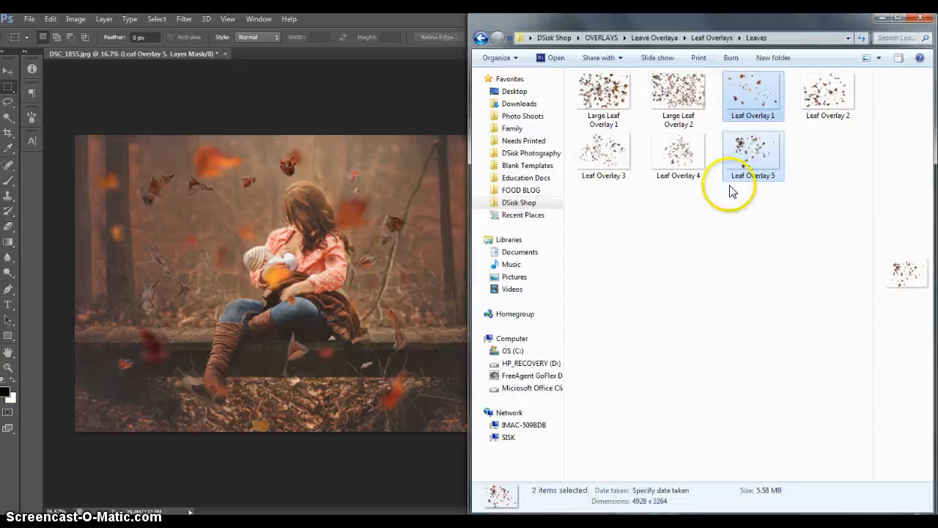
click(697, 161)
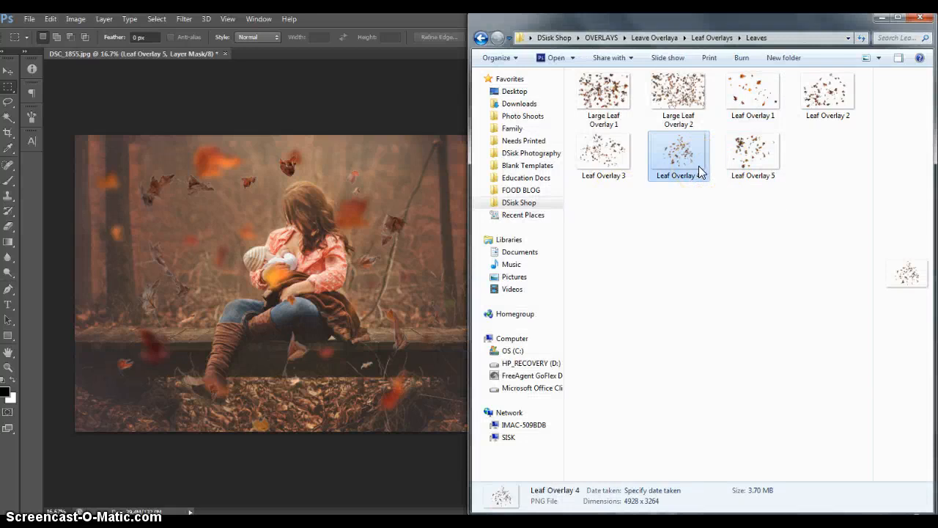
click(745, 95)
key(alt+Tab)
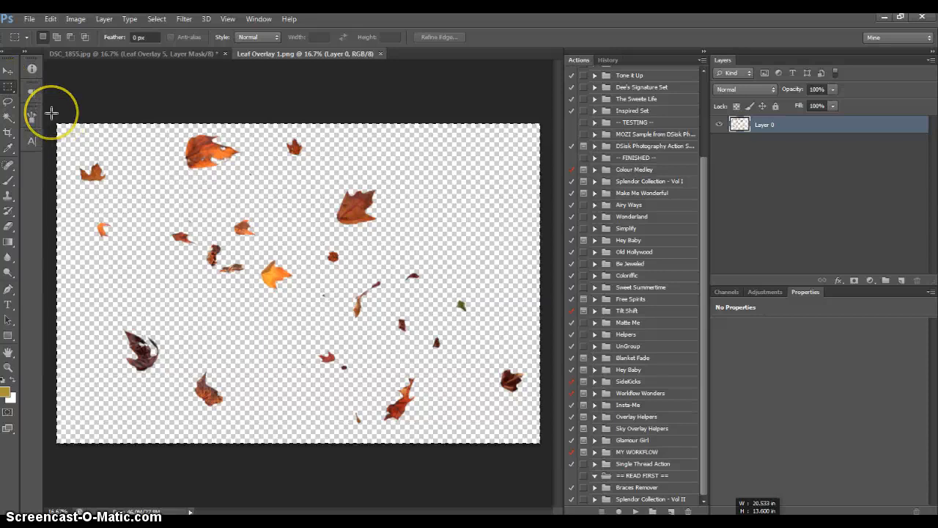
Define the entire leaf image as a brush preset named Leaf Overlay 1.png and return to DSC_1855.jpg with the Brush tool.
key(ctrl+a)
click(50, 20)
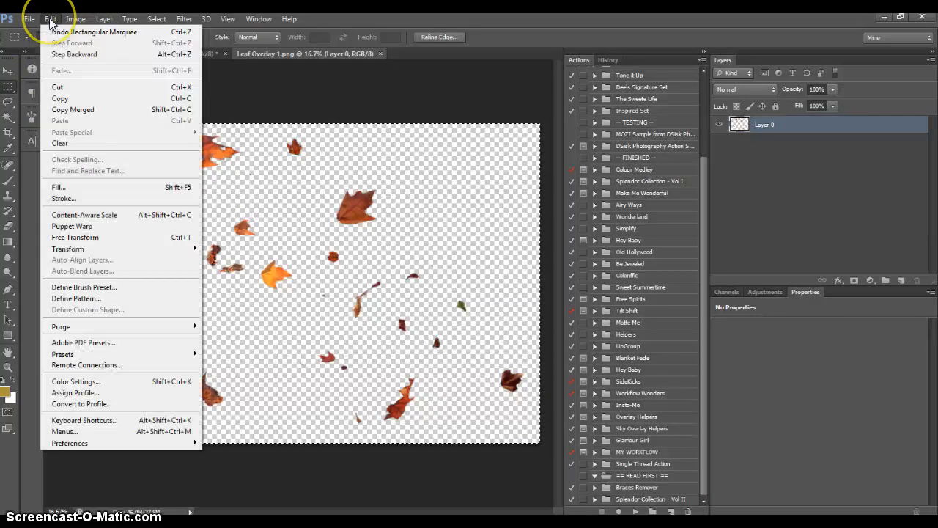
click(105, 287)
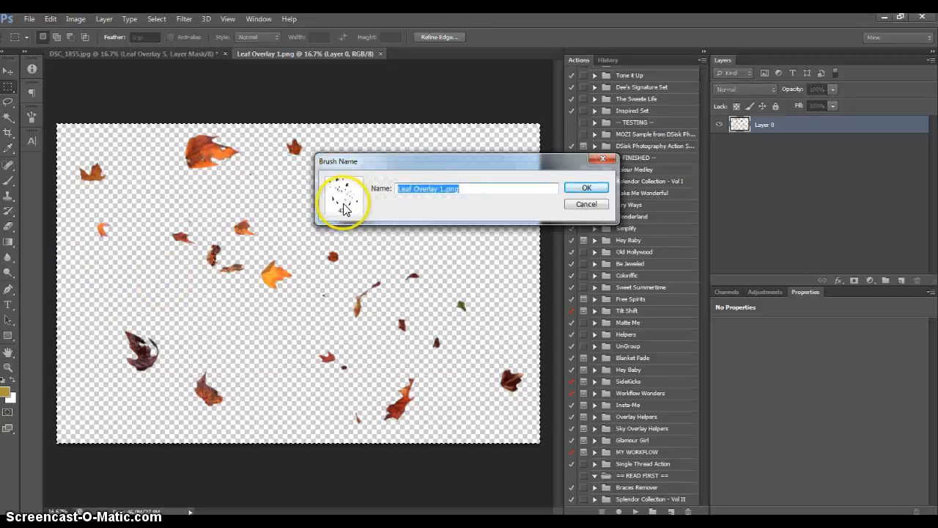
click(586, 189)
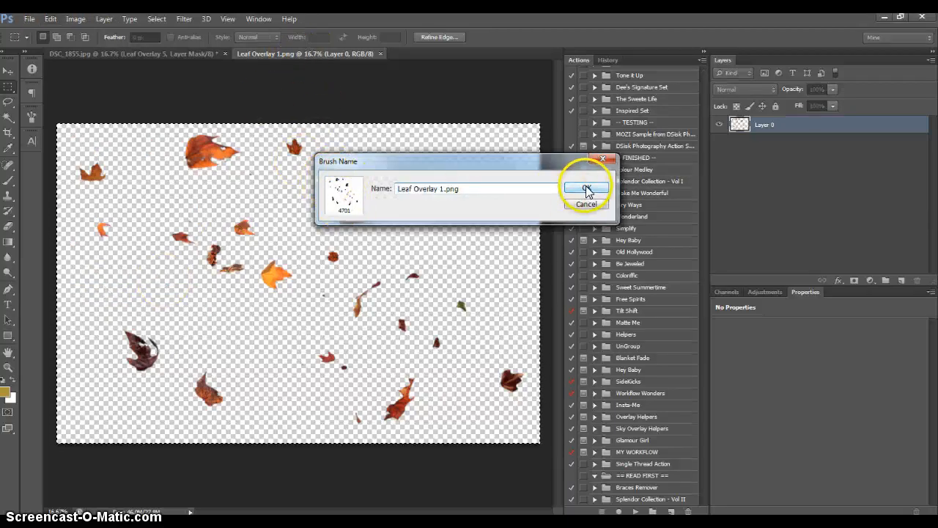
click(8, 180)
click(121, 54)
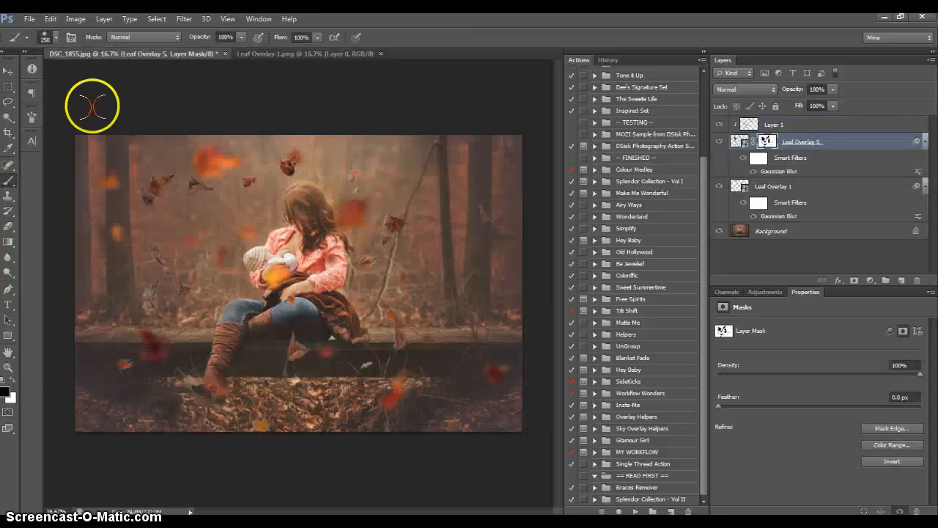
Add a new layer above Layer 1 and choose the 4701 px leaf brush.
click(901, 280)
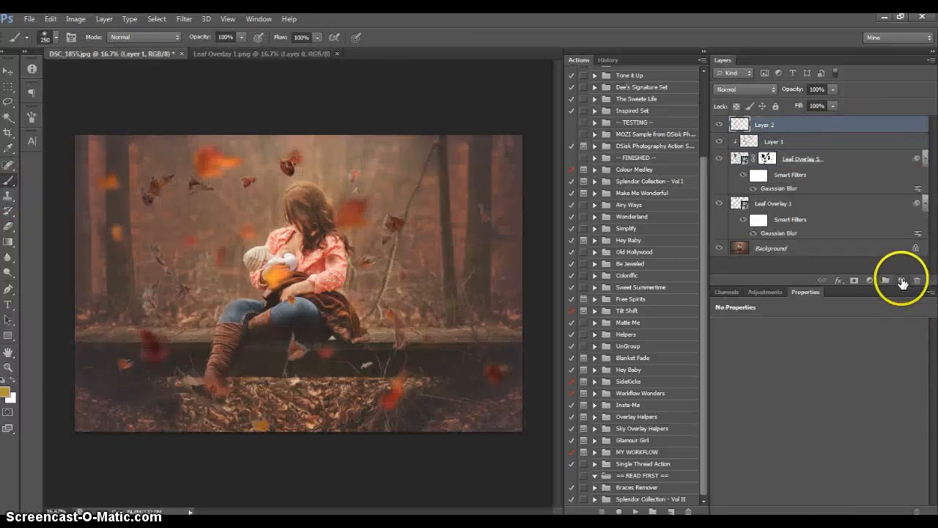
click(48, 37)
click(175, 205)
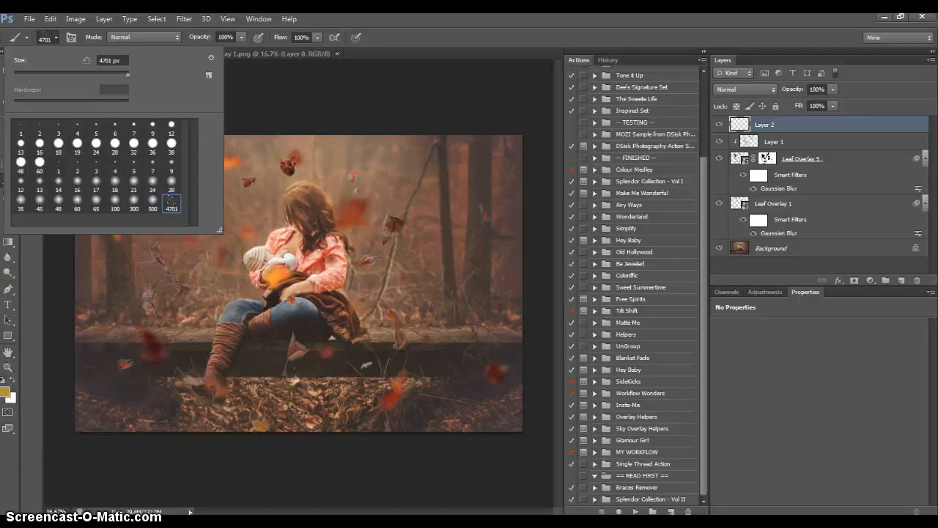
Sample a reddish-brown foreground colour, 7f4f43, from the photo near the tree trunk.
click(11, 455)
click(5, 386)
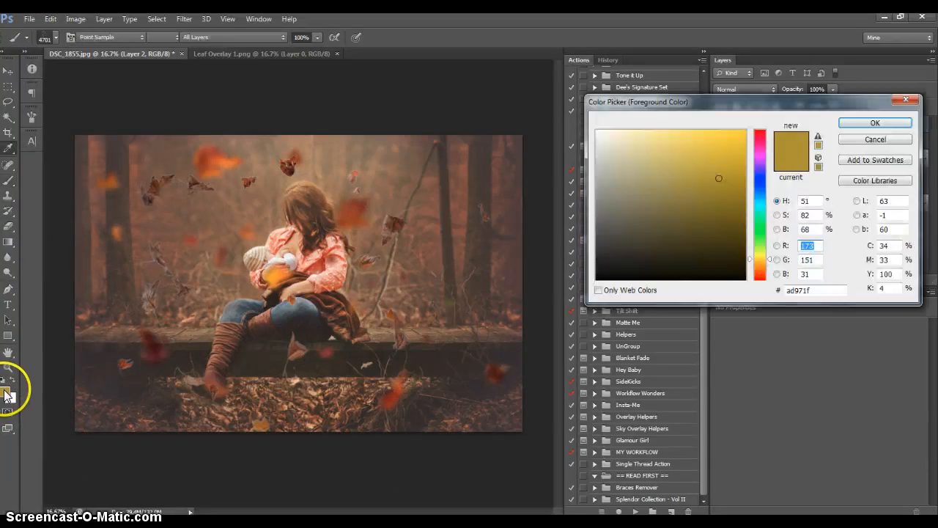
click(210, 154)
click(170, 177)
click(136, 175)
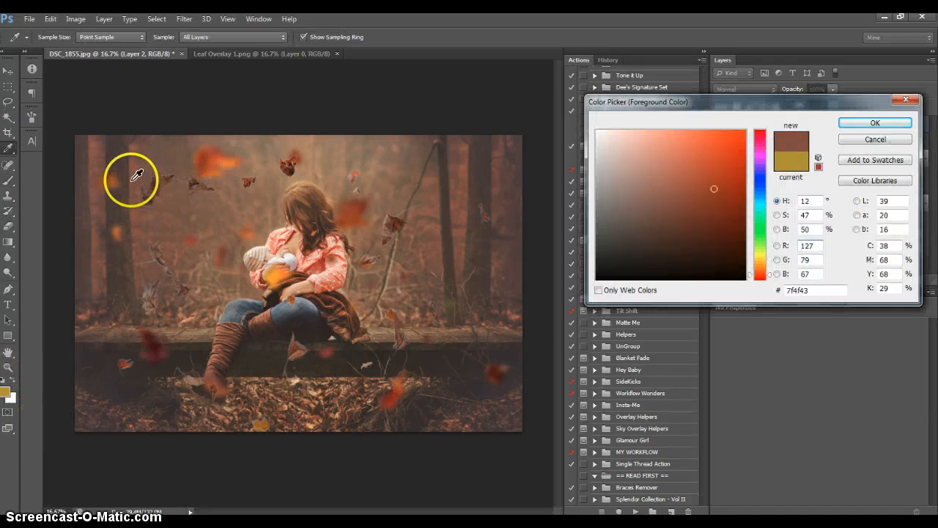
click(875, 123)
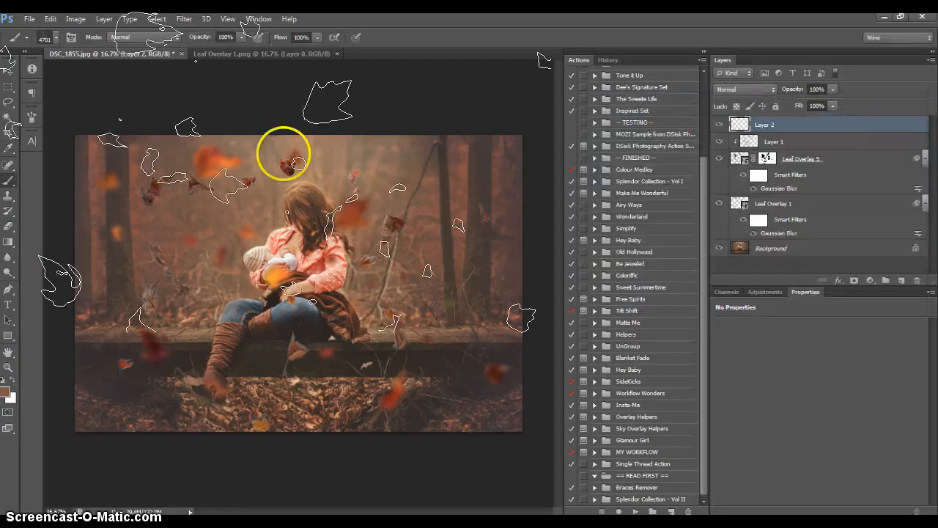
Set the foreground colour to a saturated brown, 5a3314, for the leaf brush.
click(7, 392)
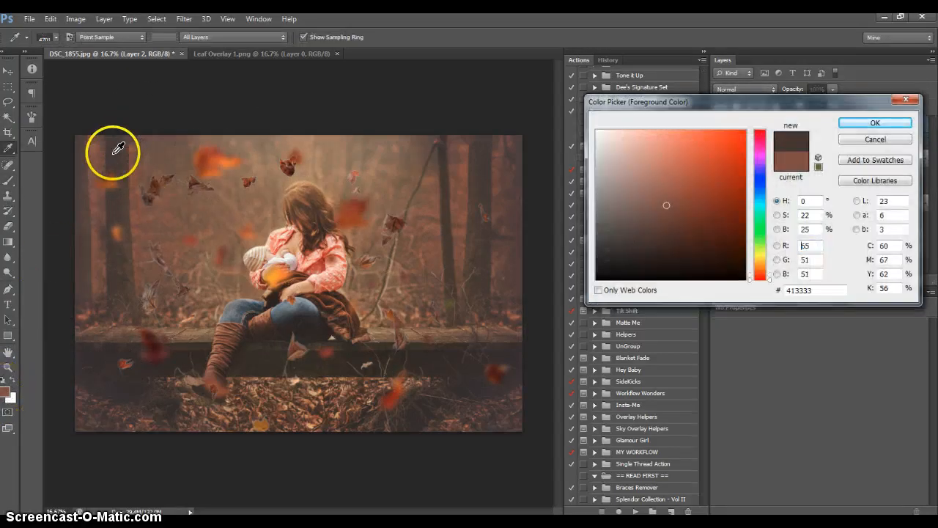
click(442, 166)
click(760, 269)
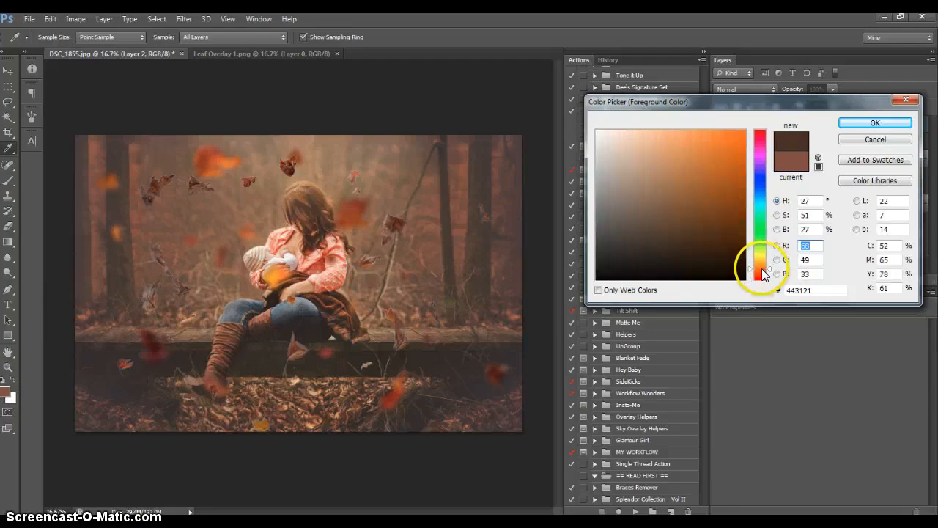
click(733, 250)
click(712, 227)
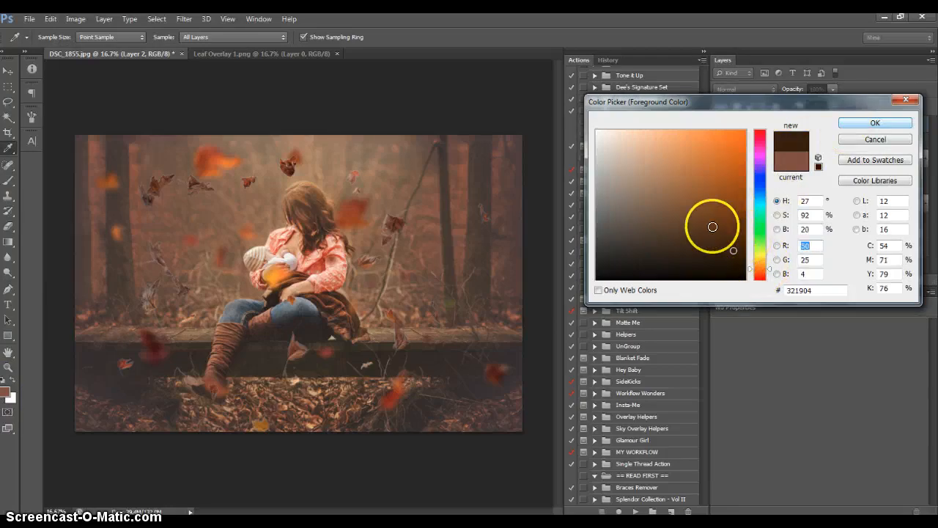
click(862, 128)
key(b)
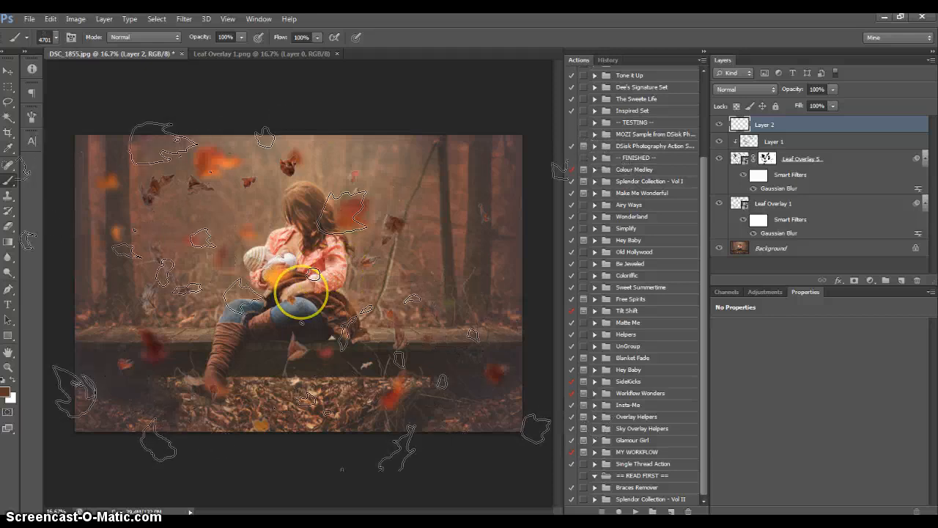
Stamp the leaf brush once over the photo on Layer 2 and hide Layer 1, Leaf Overlay 5 and Leaf Overlay 1.
click(311, 291)
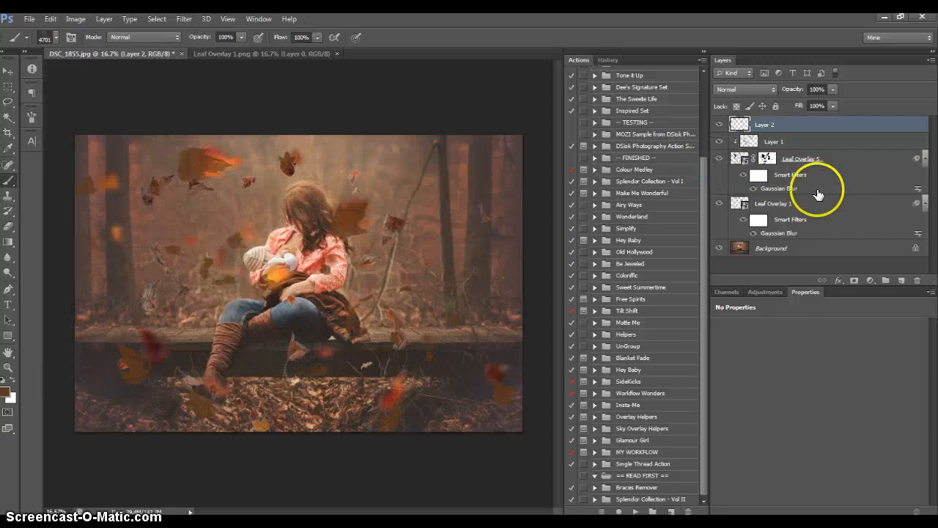
drag(720, 146, 719, 167)
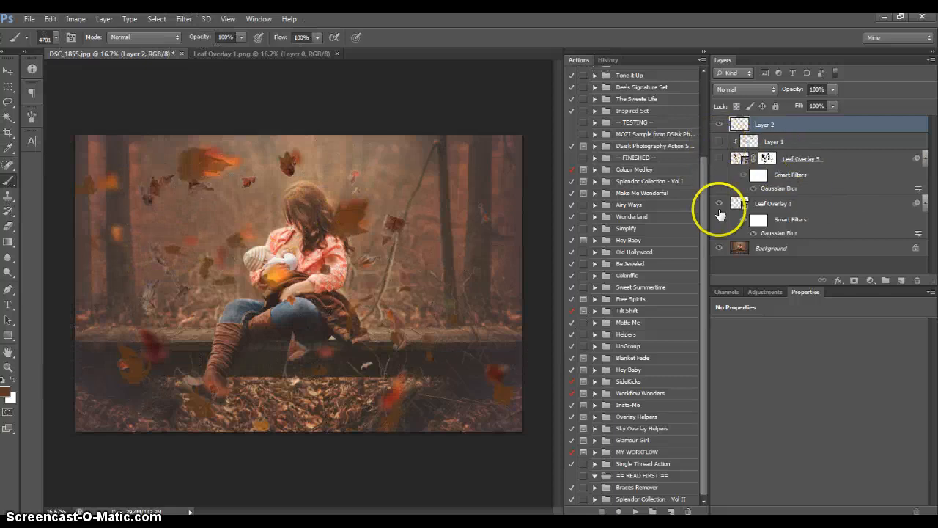
click(719, 209)
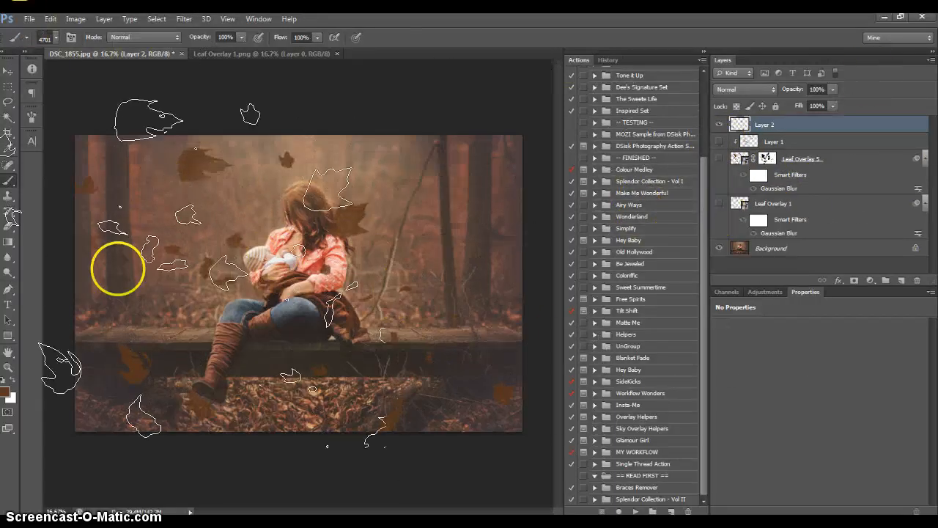
Set the foreground colour to orange-brown af6931 and the brush opacity to 50%, and stamp over the painted leaves.
click(8, 394)
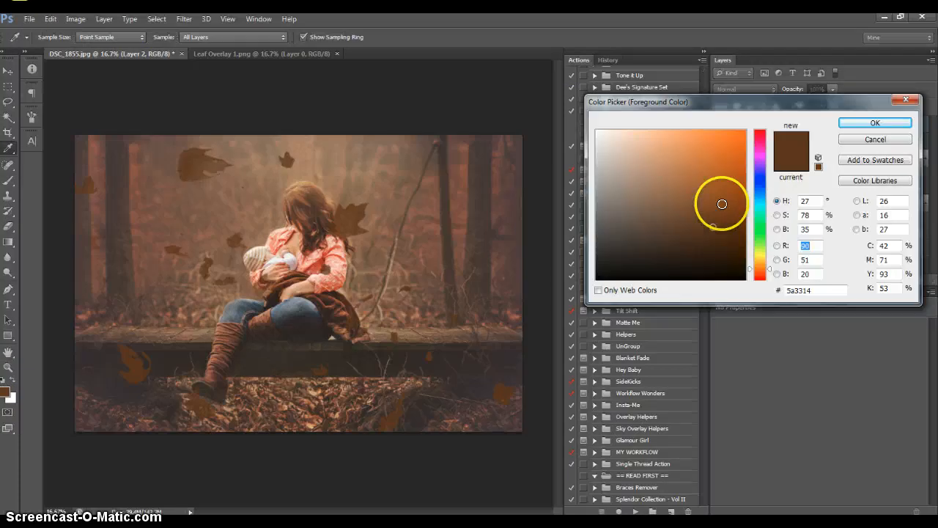
drag(722, 204, 703, 172)
click(865, 122)
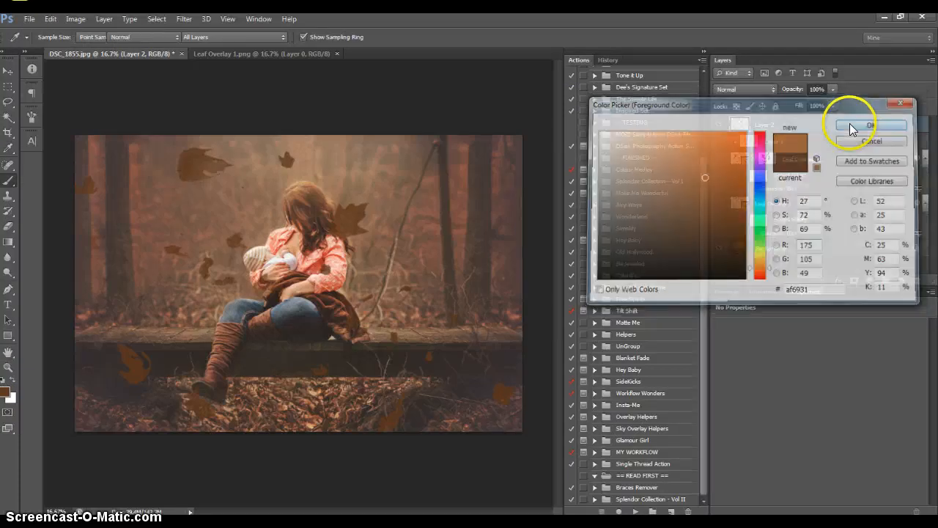
key(5)
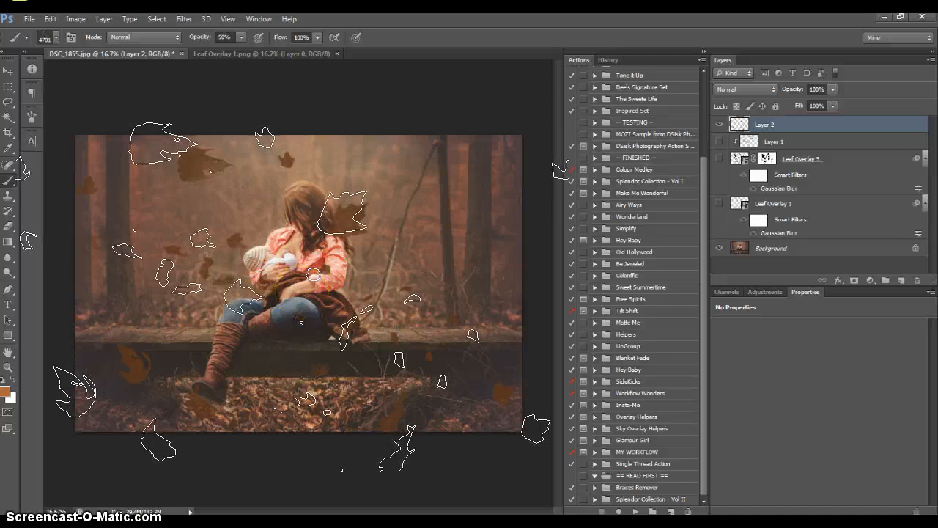
Set the foreground colour to dark brown 472921 and stamp over the painted leaves with the brush at 20% opacity.
click(10, 397)
click(675, 239)
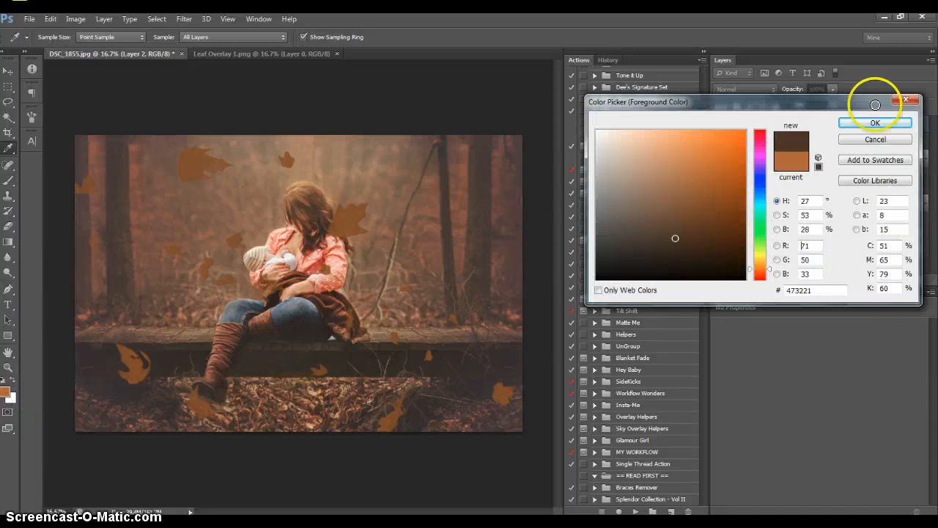
drag(750, 269, 750, 274)
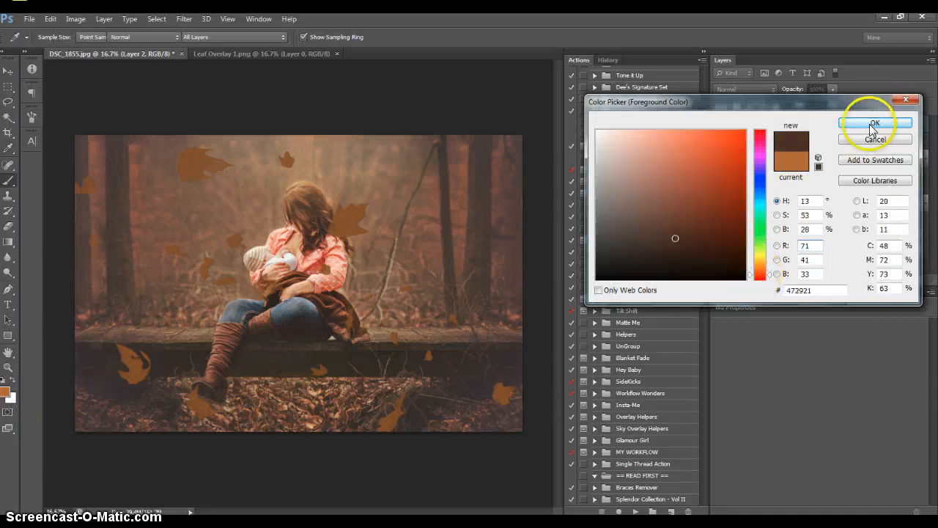
click(874, 123)
key(b)
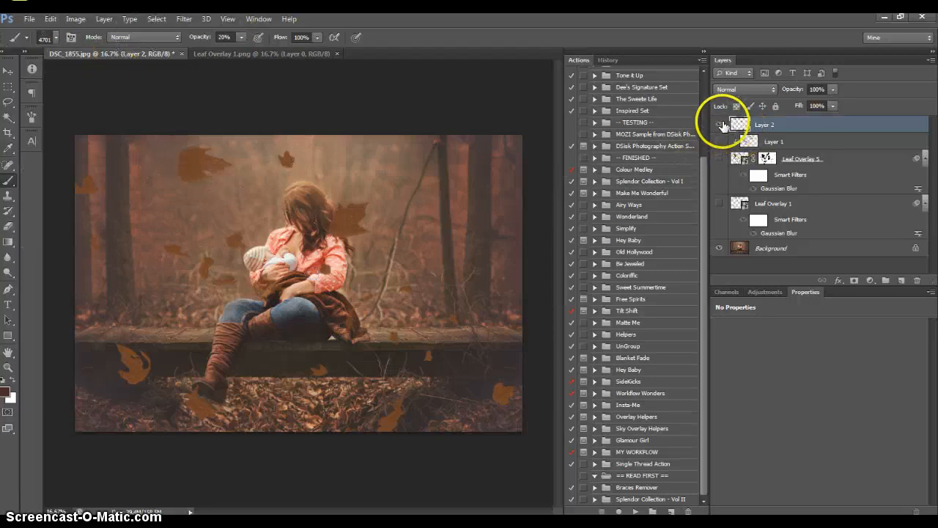
Delete Layer 2 with the stamped leaves.
drag(749, 126, 752, 279)
drag(752, 130, 754, 130)
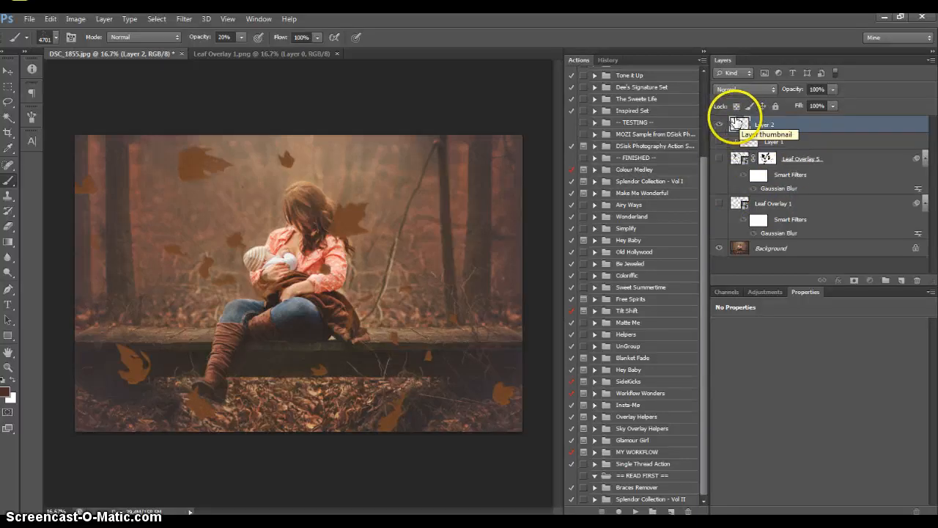
mouse_move(771, 124)
mouse_down()
mouse_move(771, 277)
mouse_move(916, 280)
mouse_up()
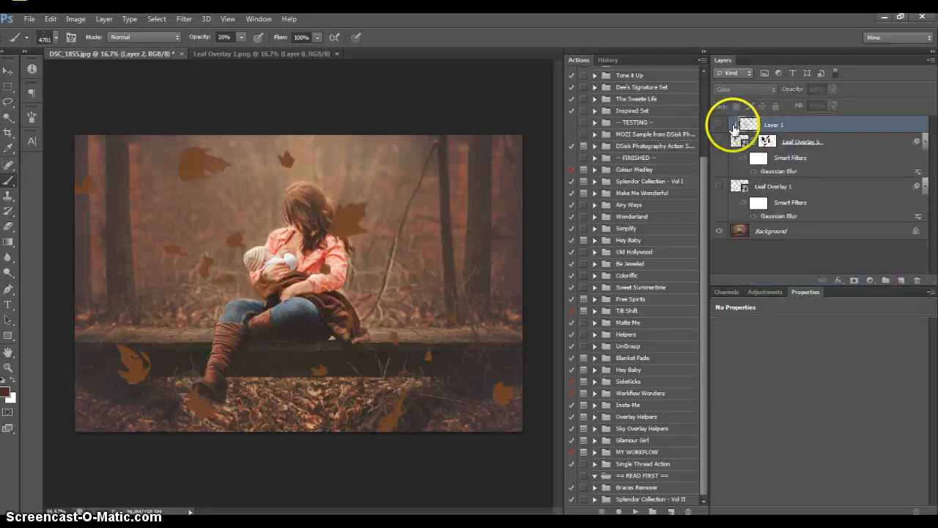
Show Layer 1, Leaf Overlay 5 and Leaf Overlay 1 again and review the Gaussian Blur settings of Leaf Overlay 5.
click(719, 143)
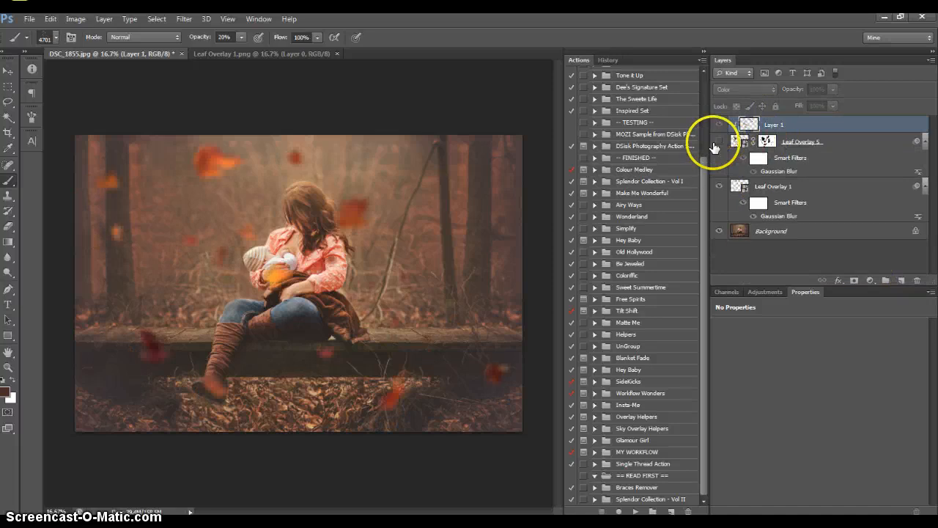
click(8, 86)
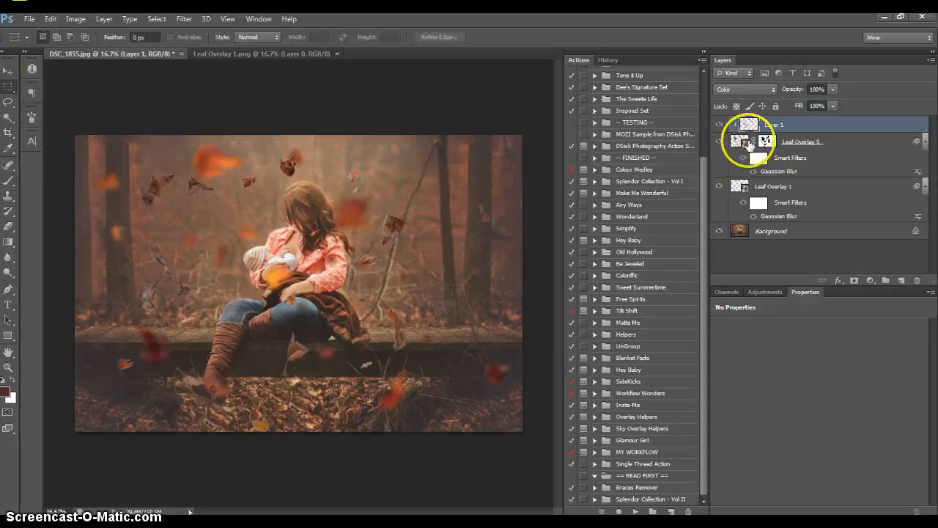
click(779, 171)
double_click(779, 171)
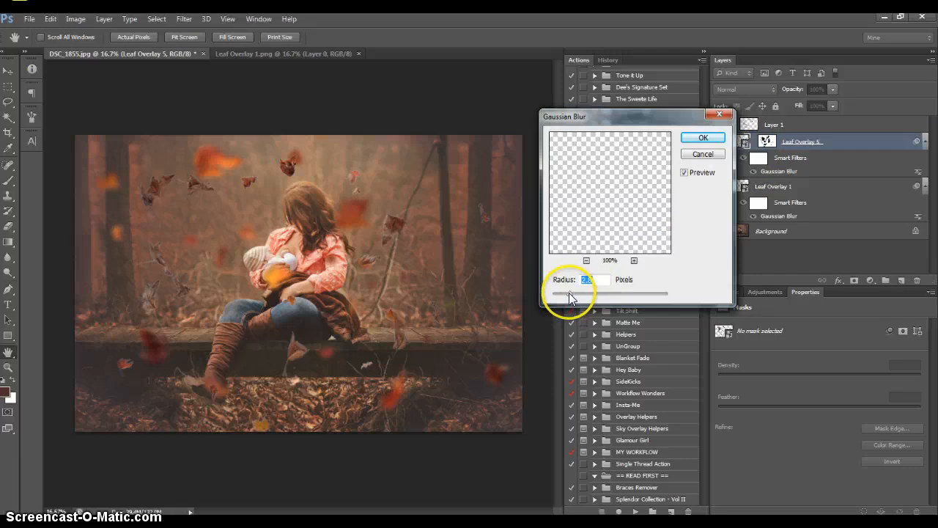
click(705, 140)
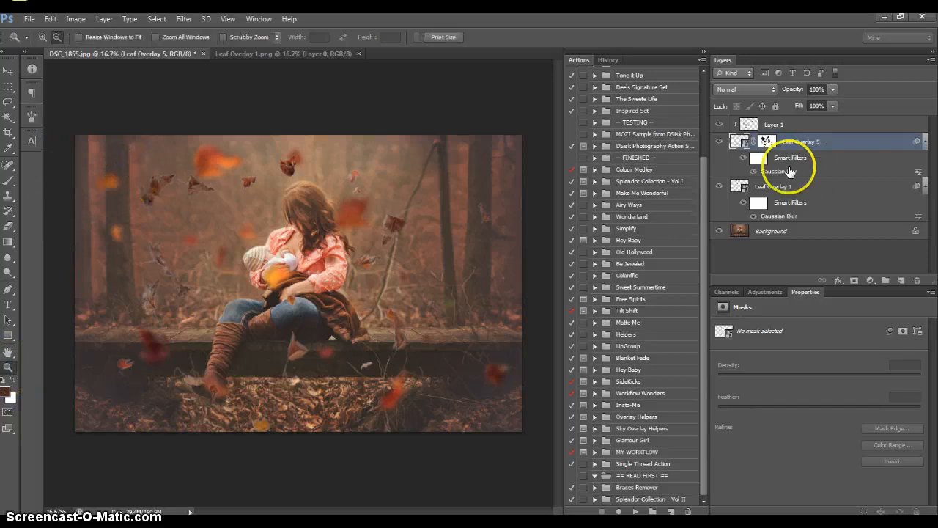
On Layer 1, paint dark brown over the Leaf Overlay 5 leaves with a round 300 px brush at 55% opacity.
click(795, 124)
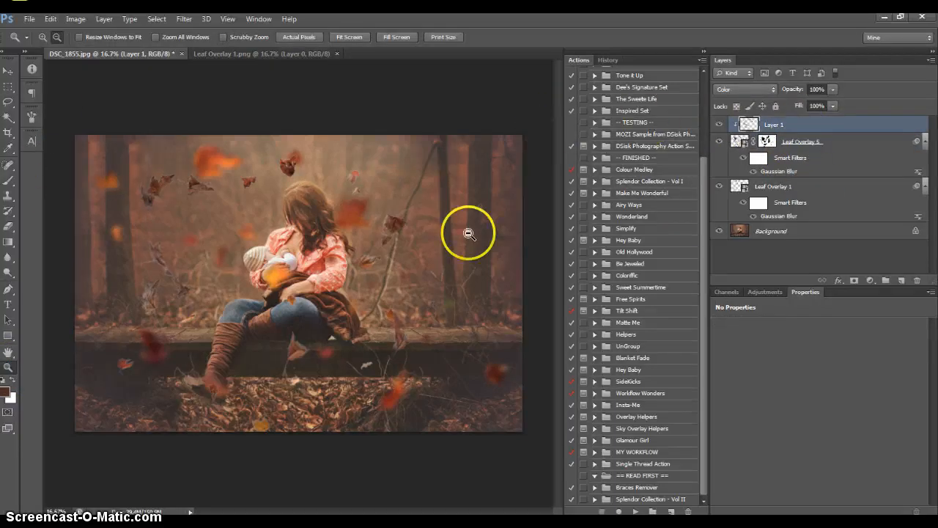
click(9, 181)
click(44, 38)
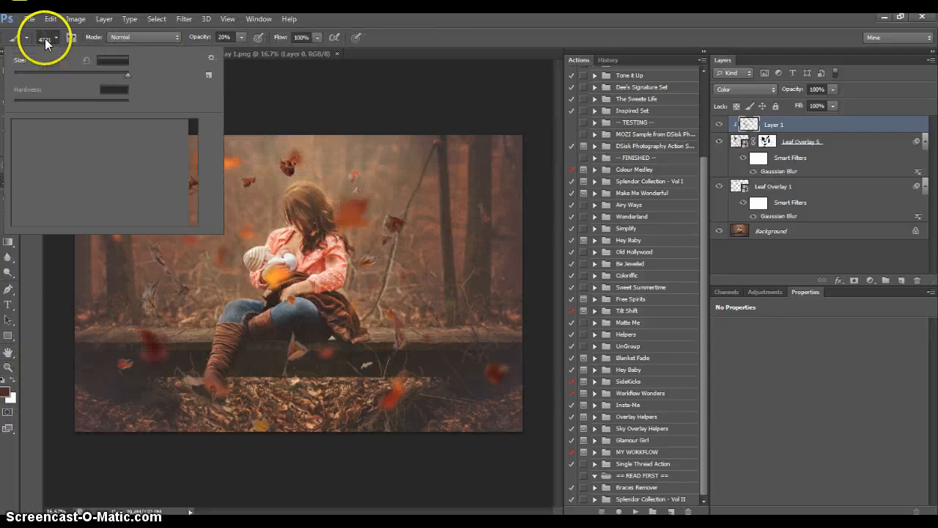
click(134, 209)
click(290, 164)
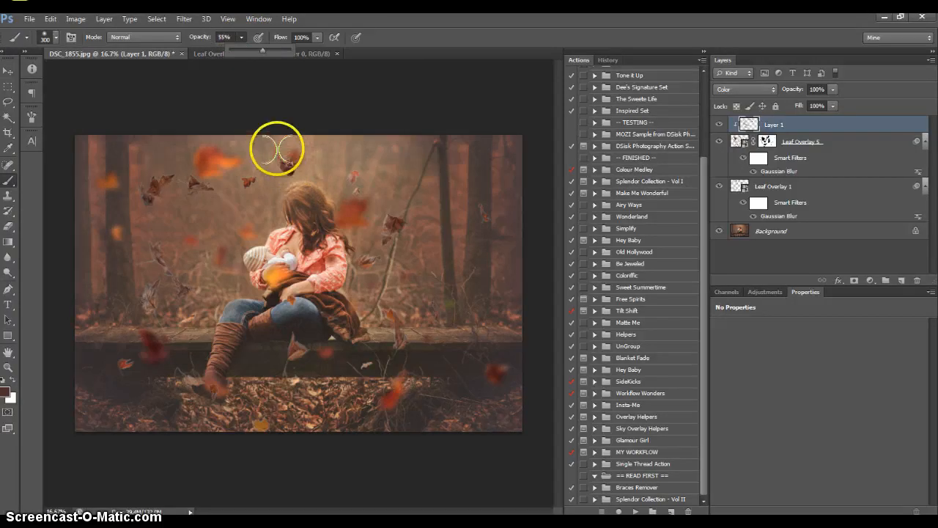
click(276, 150)
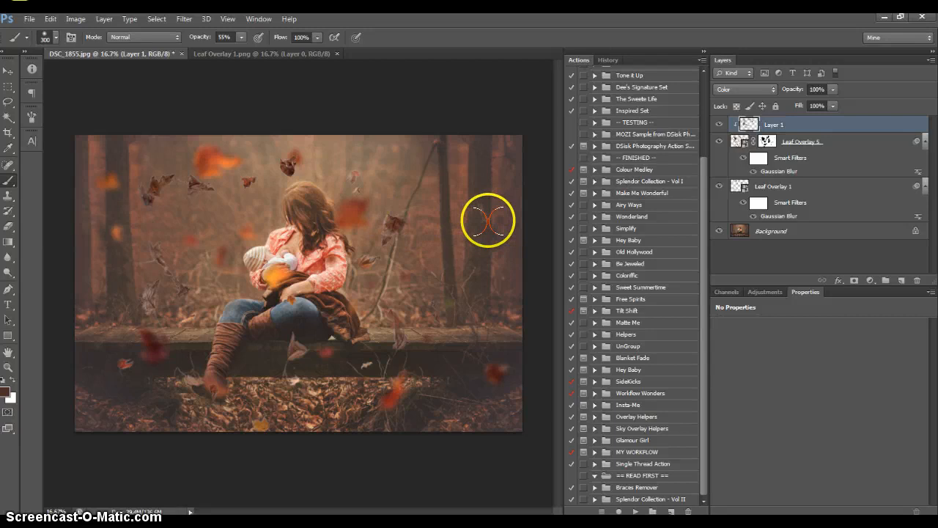
click(8, 366)
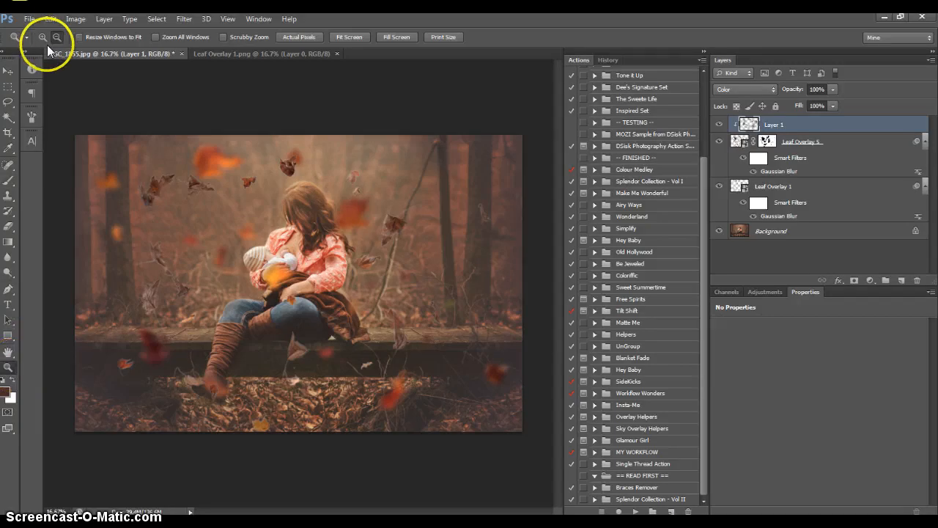
click(206, 211)
click(208, 216)
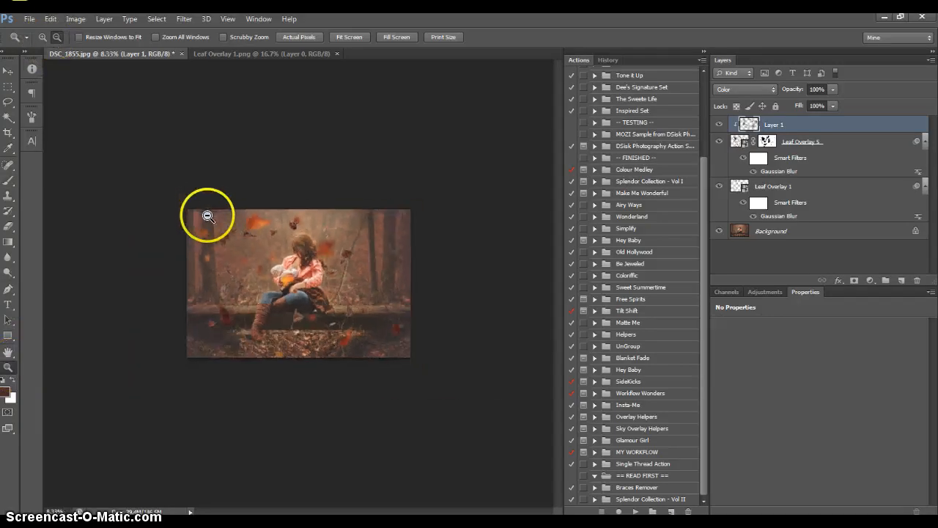
click(351, 36)
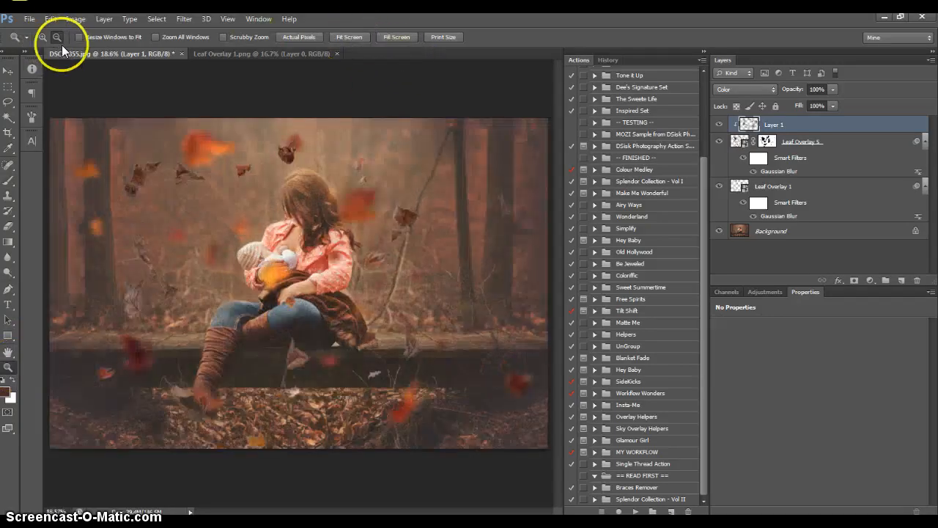
click(219, 188)
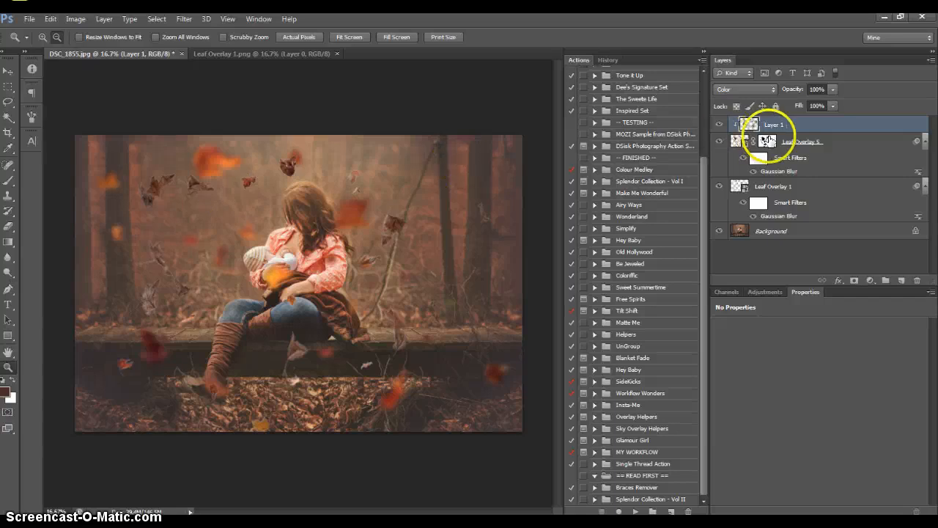
Try the Multiply and Darken blend modes on the Leaf Overlay 5 layer.
click(814, 141)
click(747, 87)
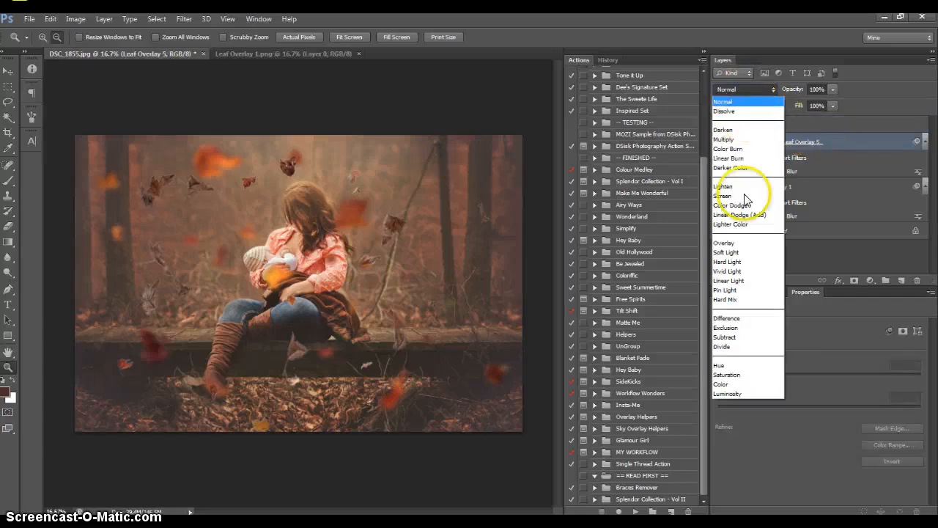
click(724, 139)
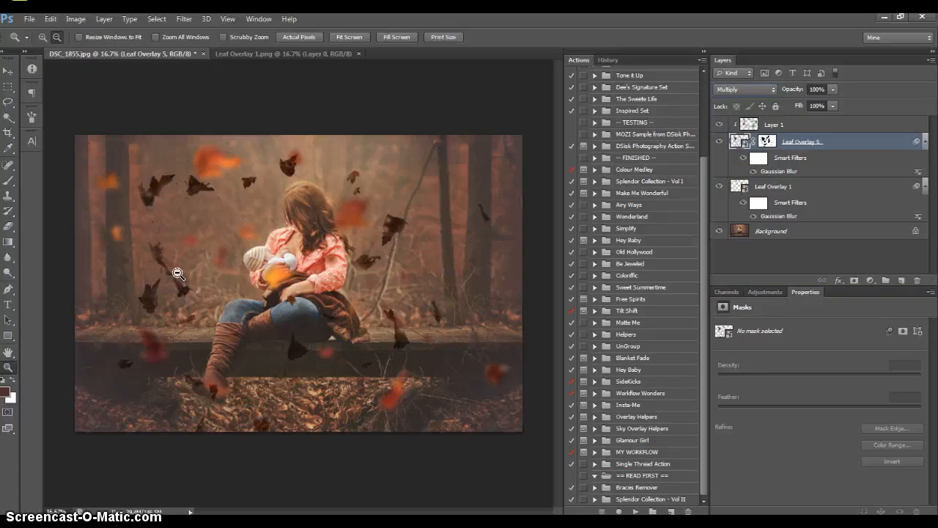
click(741, 88)
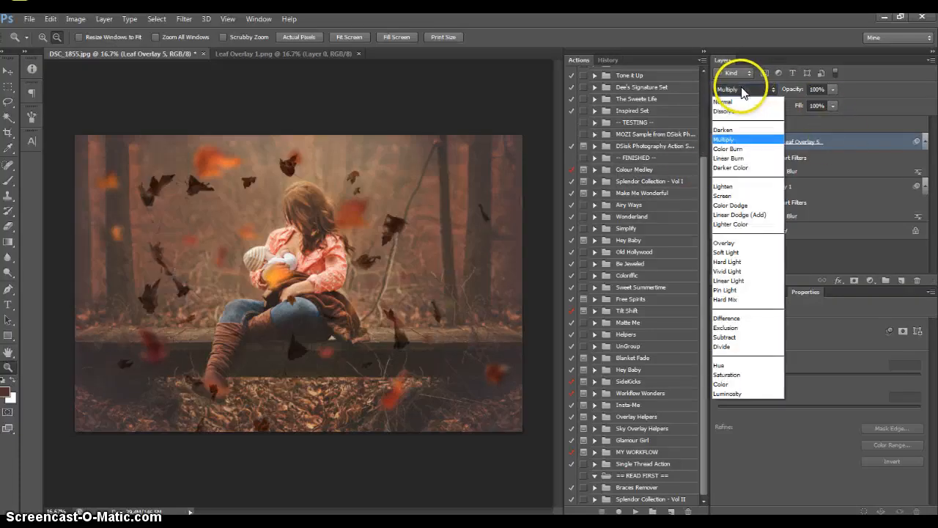
click(736, 138)
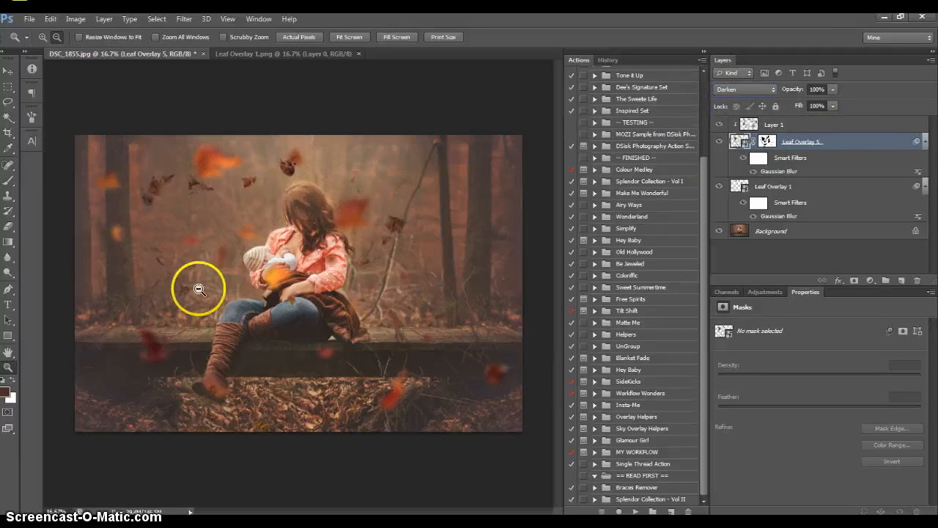
Set the blend mode of the Leaf Overlay 5 layer to Overlay.
click(8, 71)
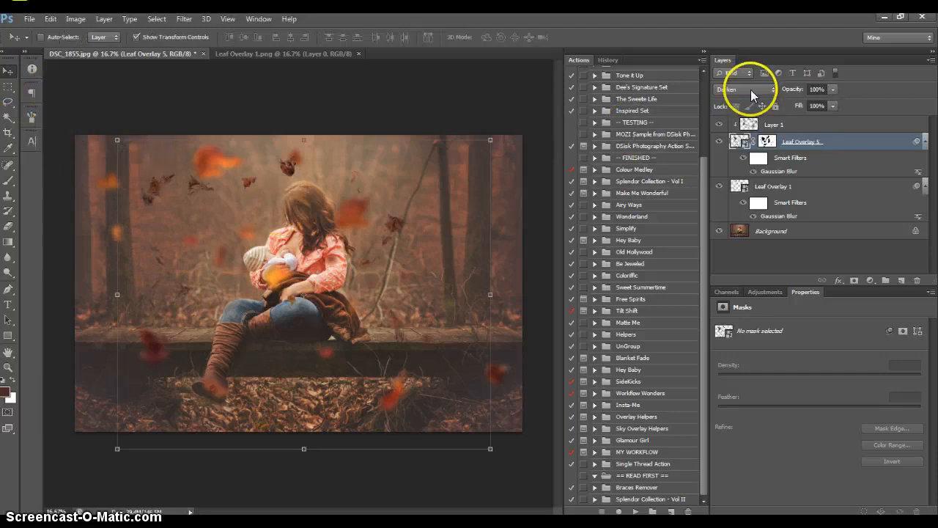
click(744, 89)
click(730, 243)
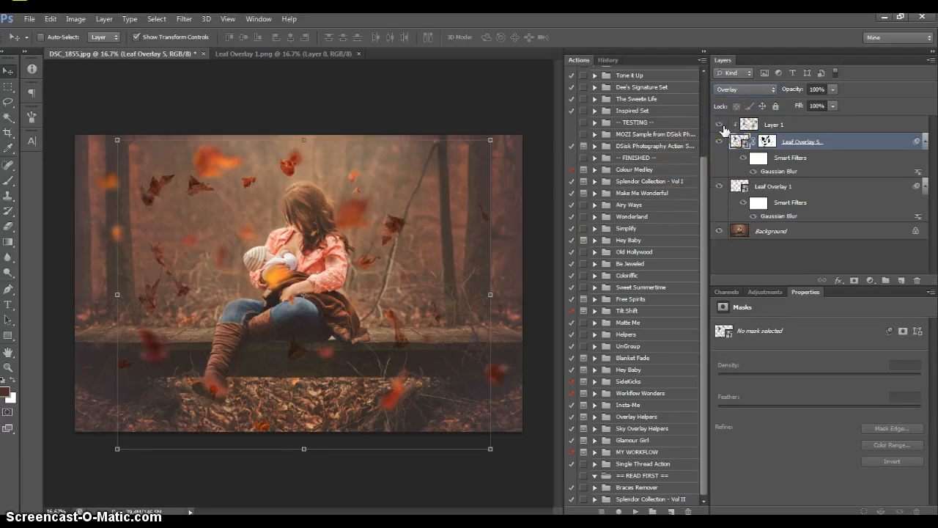
Set the brush opacity to 78% and paint with white on Leaf Overlay 5's layer mask over the leaves around the woman.
click(767, 128)
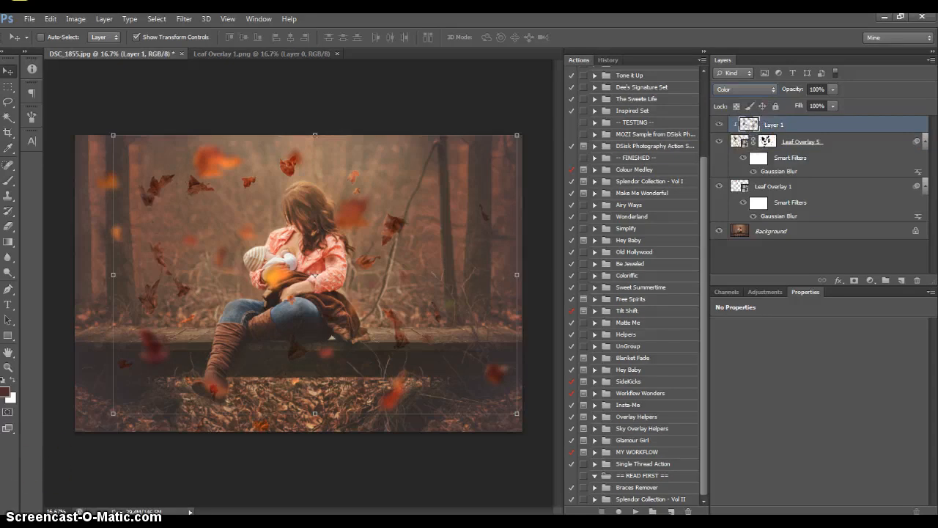
click(9, 180)
click(238, 36)
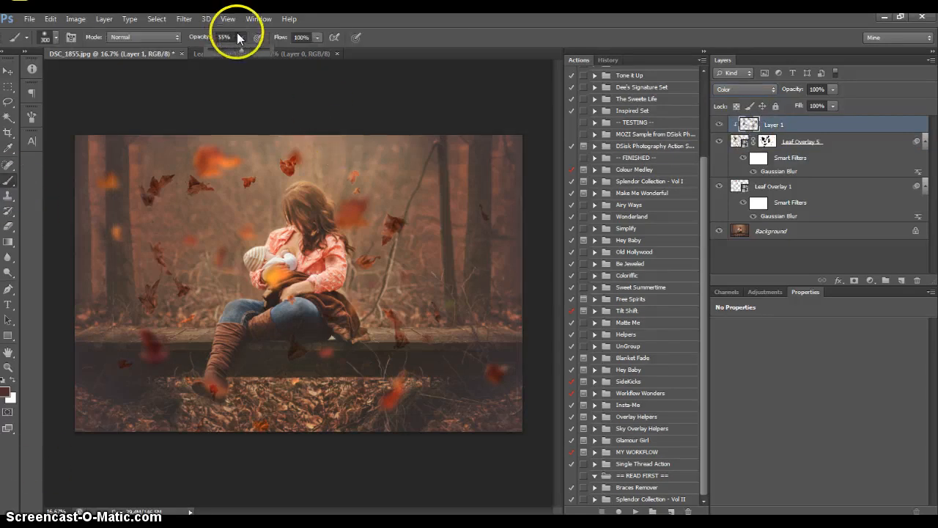
drag(255, 54, 253, 54)
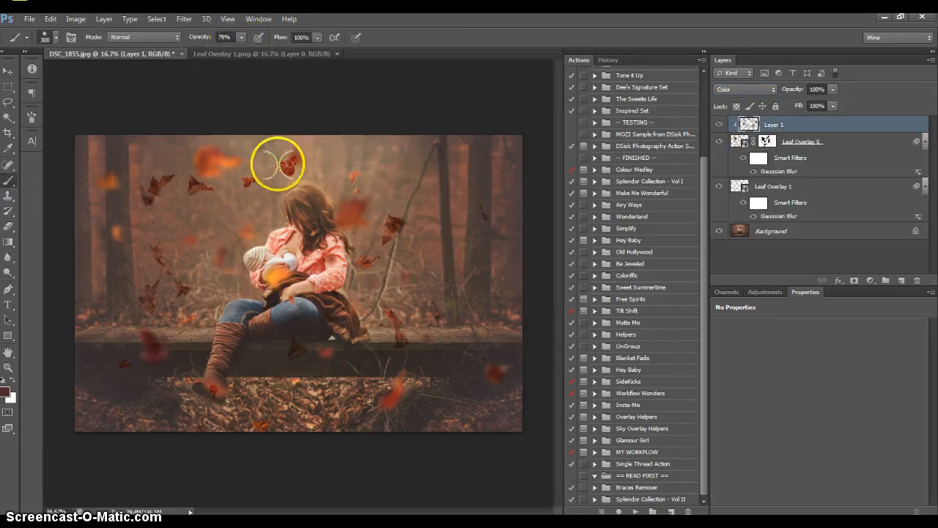
click(766, 141)
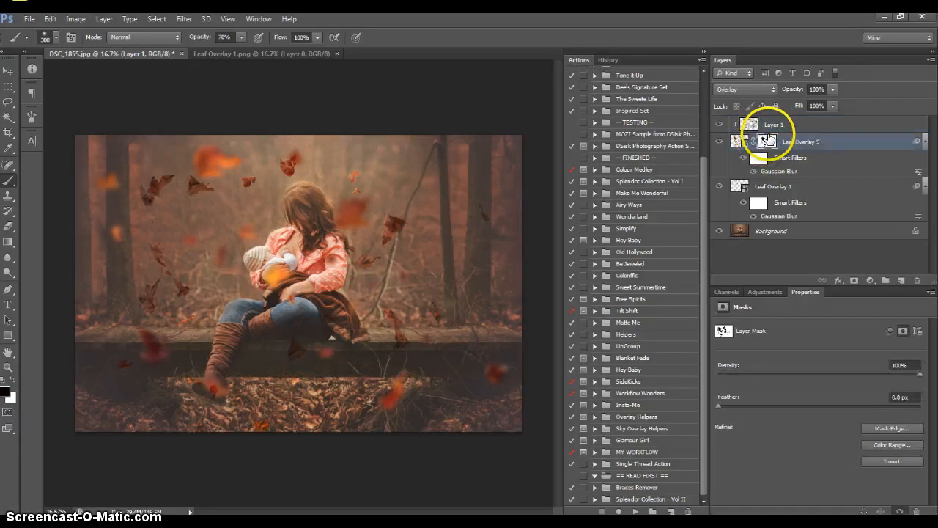
click(12, 380)
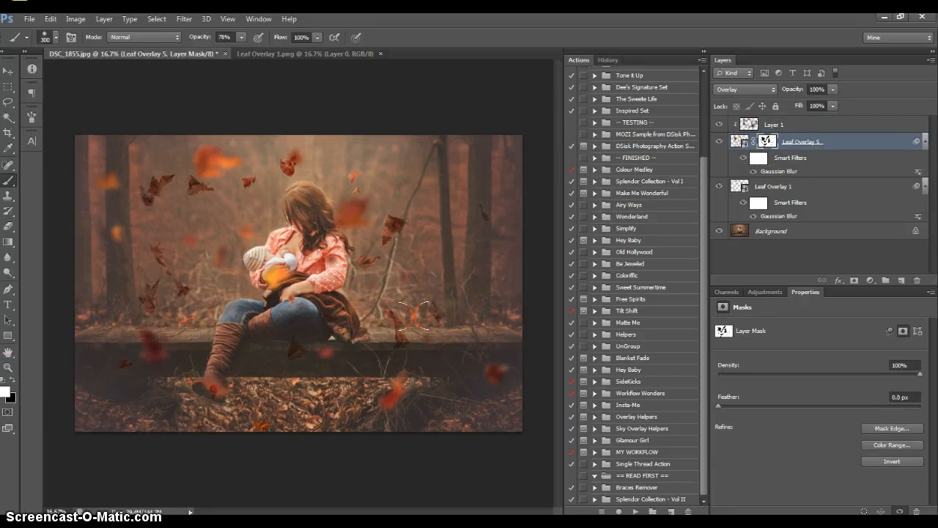
mouse_move(415, 313)
mouse_down()
mouse_move(435, 327)
mouse_move(435, 306)
mouse_move(390, 271)
mouse_move(358, 261)
mouse_move(369, 300)
mouse_move(304, 147)
mouse_move(307, 161)
mouse_move(99, 234)
mouse_move(136, 193)
mouse_up()
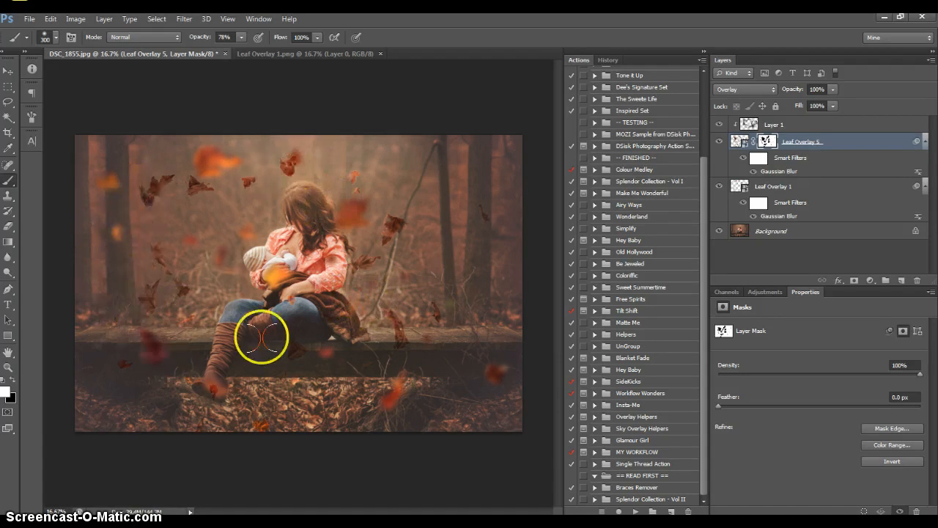
Zoom out and compare the photo with and without the leaf layers by isolating the Background layer and restoring the others.
click(8, 368)
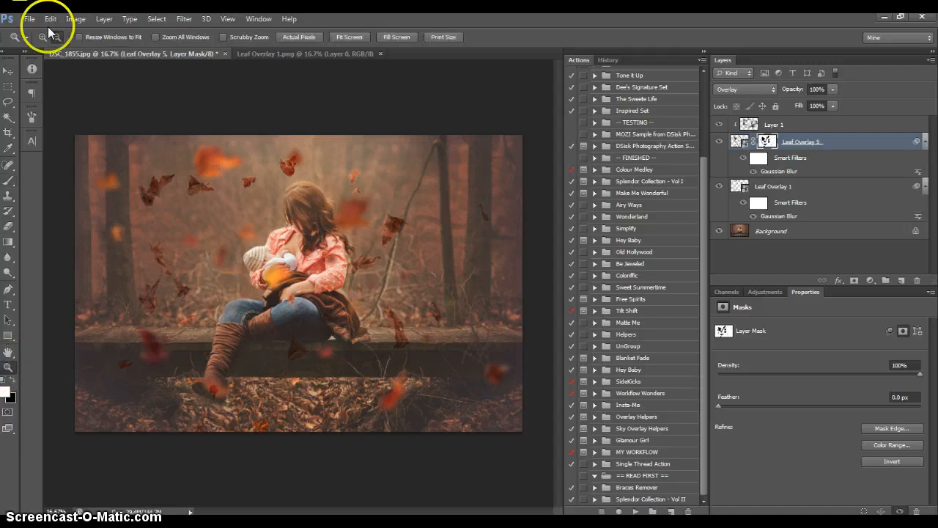
alt+click(196, 215)
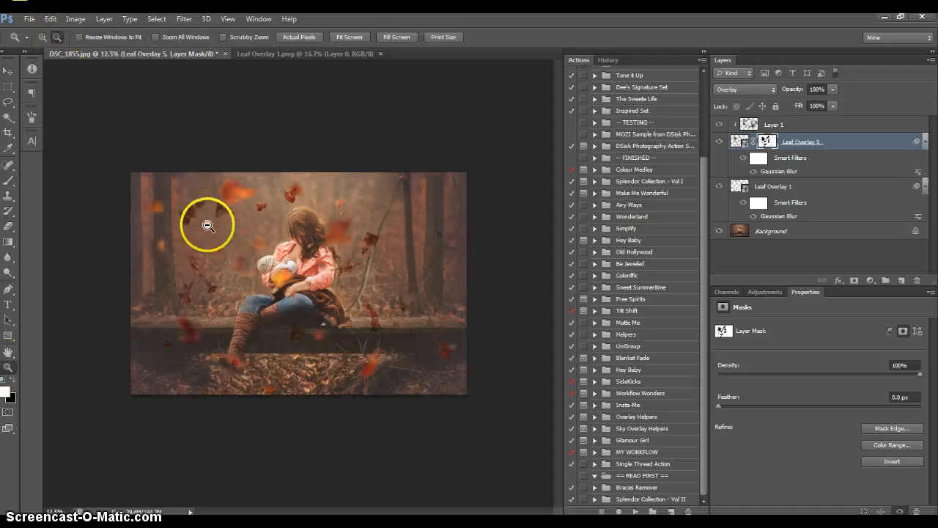
alt+click(720, 231)
alt+click(720, 232)
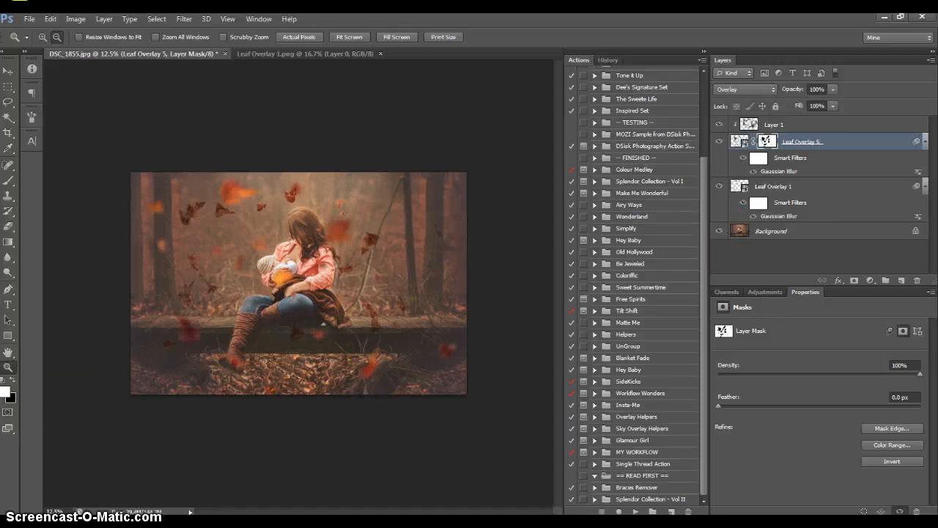
mouse_move(231, 525)
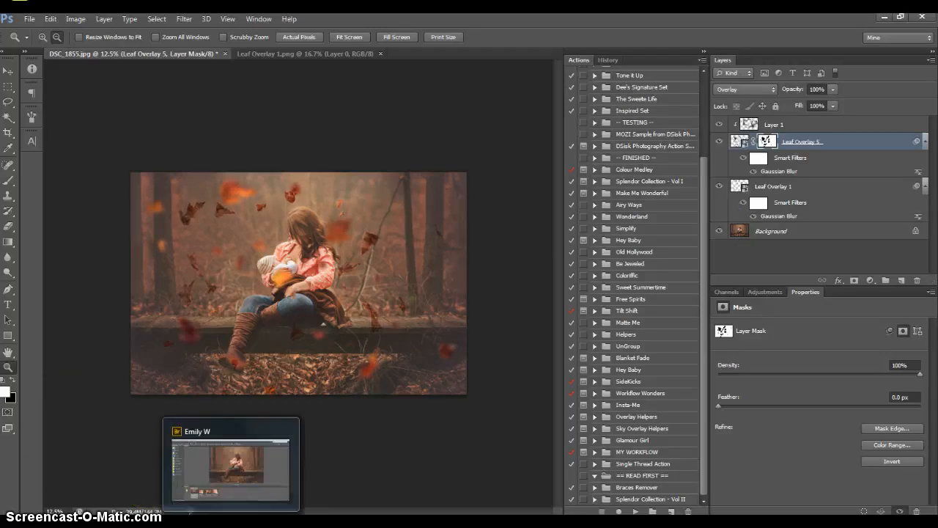